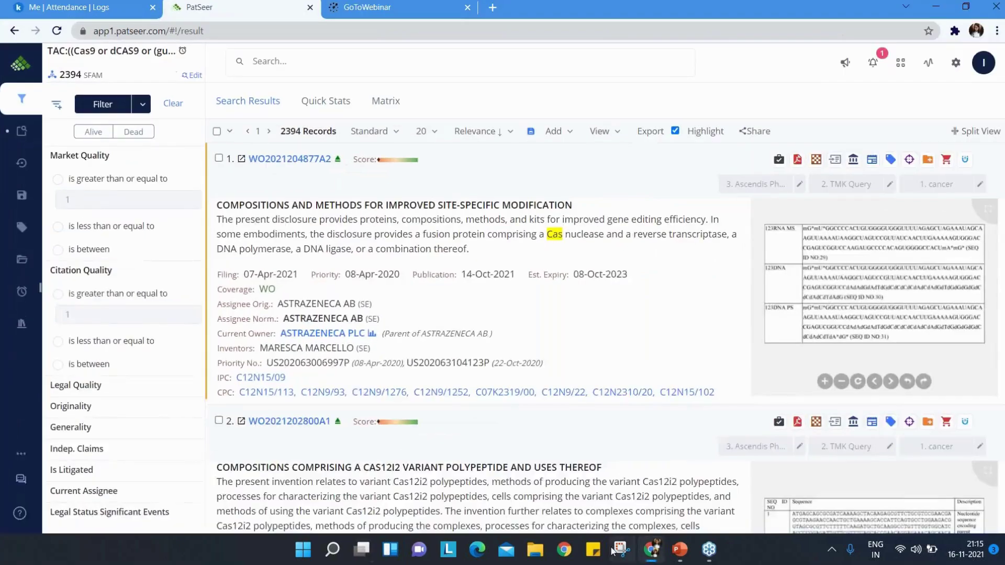
Switch to PowerPoint, present the Live Case Study and Competitive Standing of Key Players slides, and end the slide show.
left_click(679, 549)
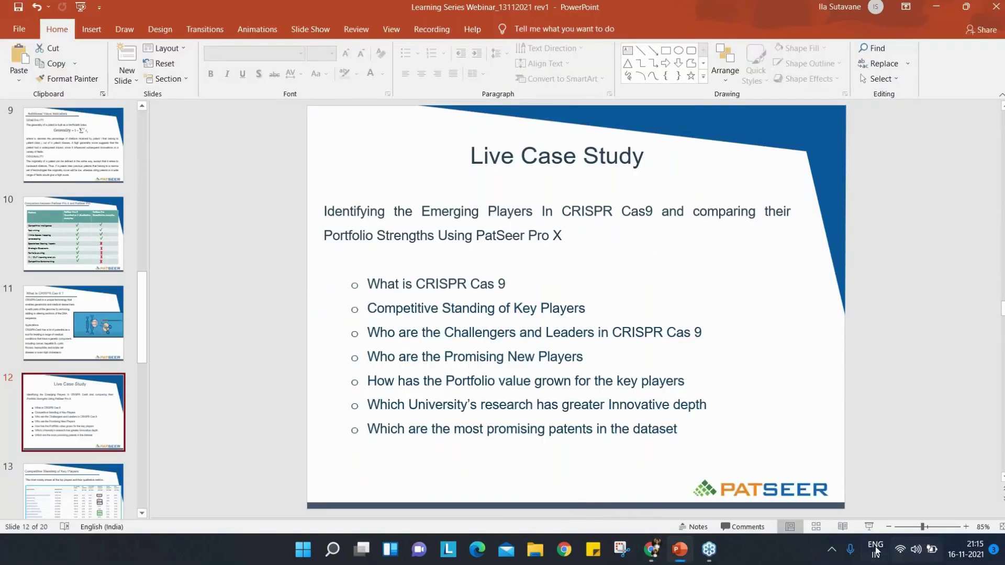
left_click(869, 528)
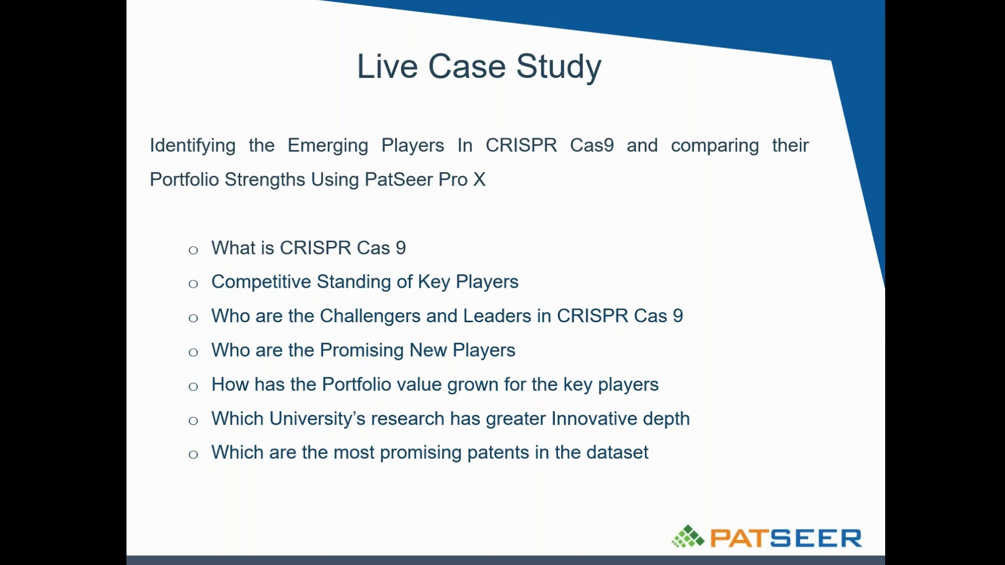
key("Right")
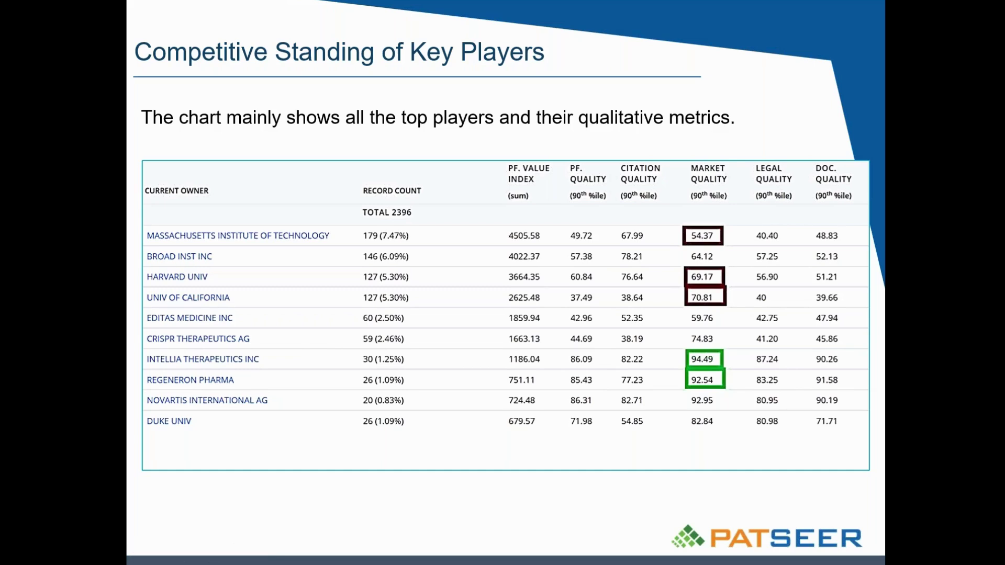
key("Escape")
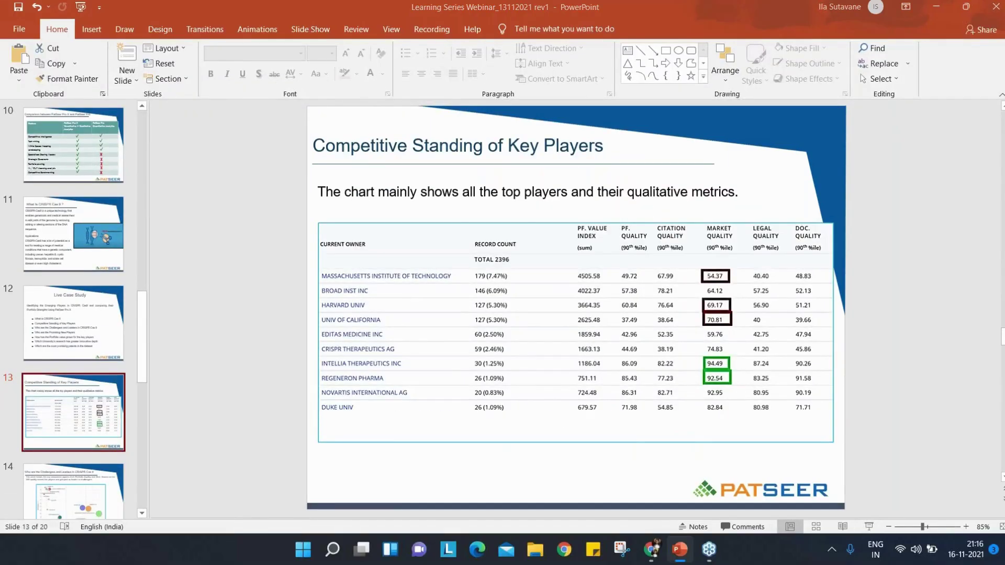
Return to PatSeer, open the Assignee Quality Ranking under Parties in Quick Stats, and collapse the filter pane.
key("alt+Tab")
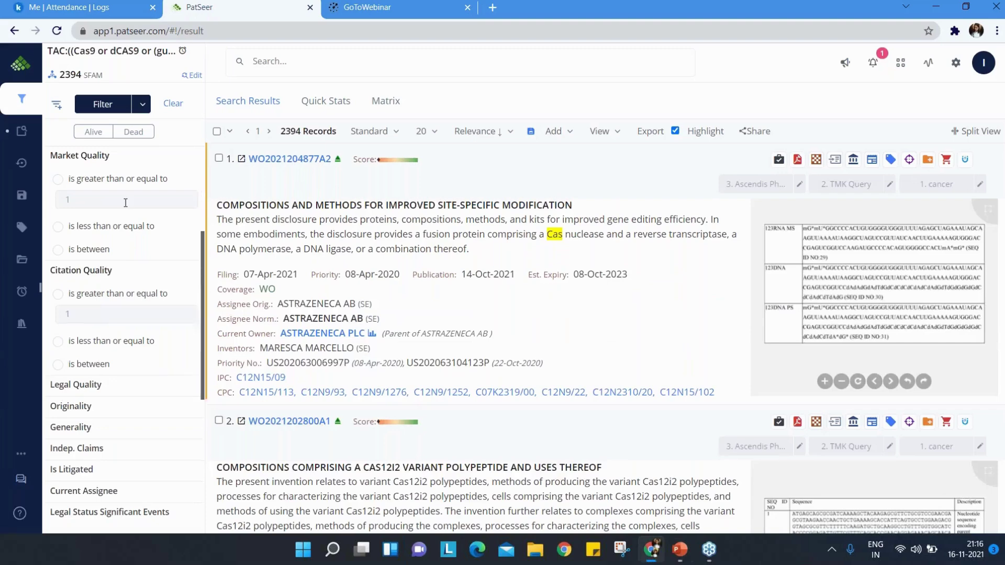
left_click(335, 103)
scroll(256, 222, "up", 4)
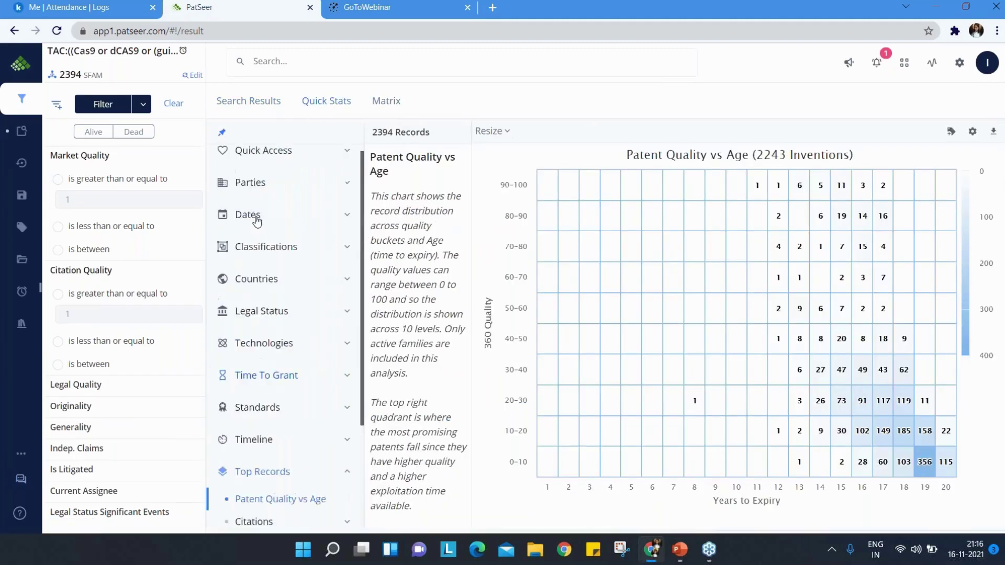
scroll(256, 222, "up", 1)
left_click(268, 201)
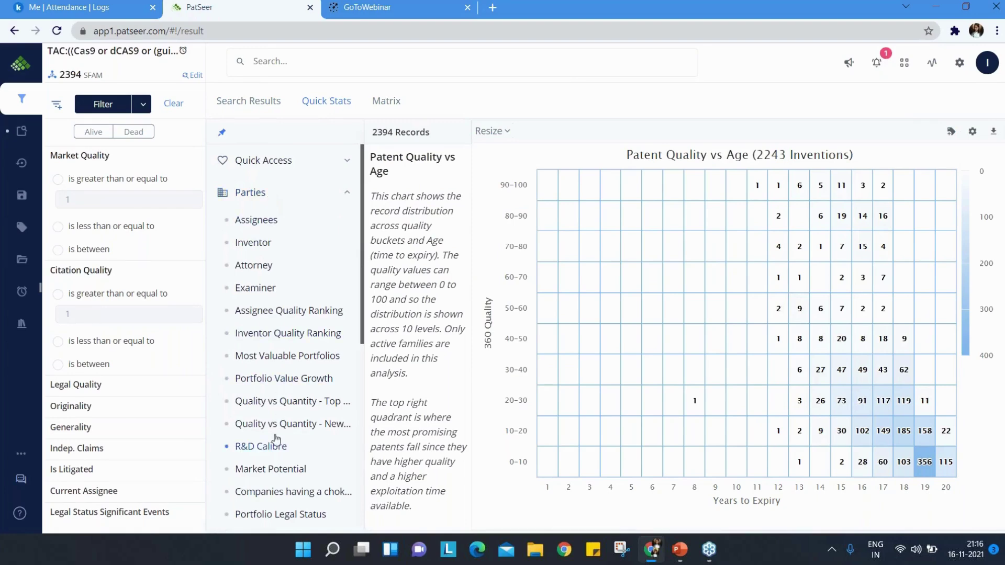
left_click(267, 403)
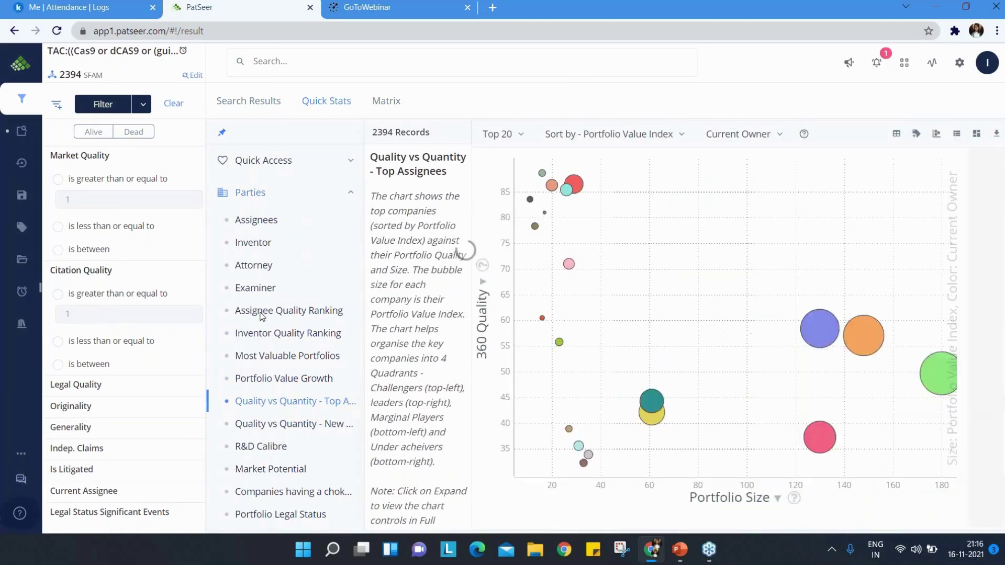
left_click(332, 311)
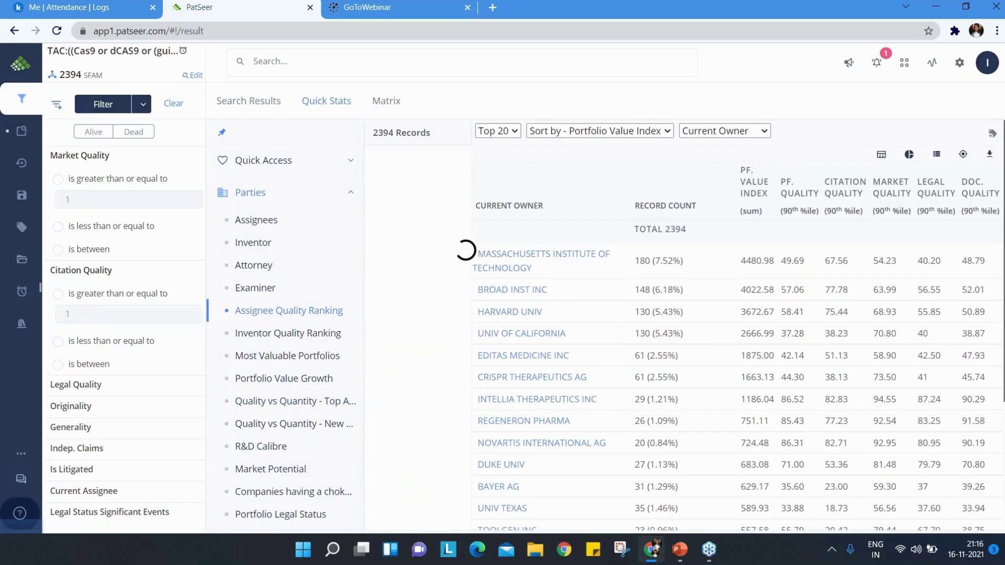
left_click(21, 104)
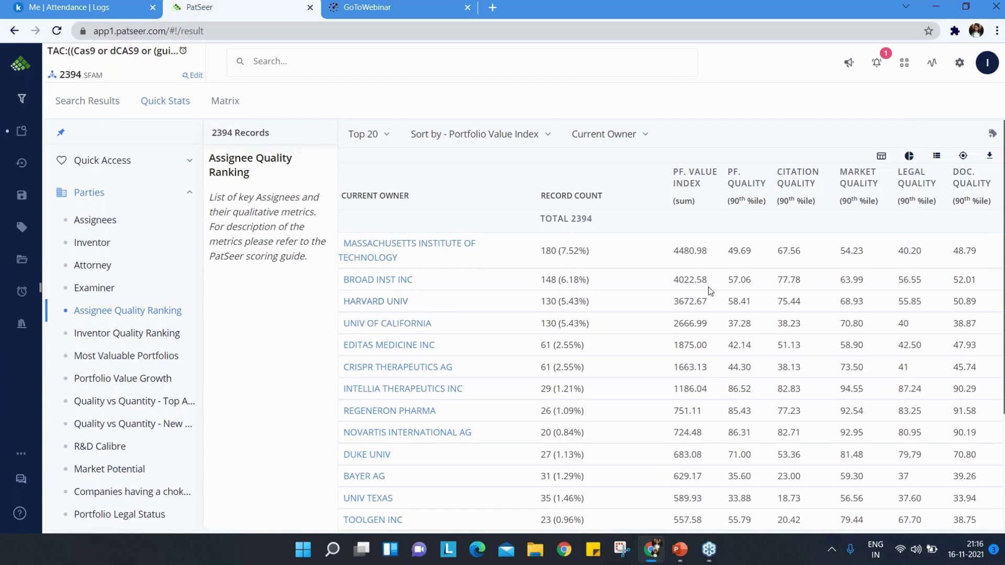
Compare the portfolio value indexes of Massachusetts Institute of Technology, Broad Inst and Harvard Univ in the ranking table.
left_click_drag(671, 252, 725, 259)
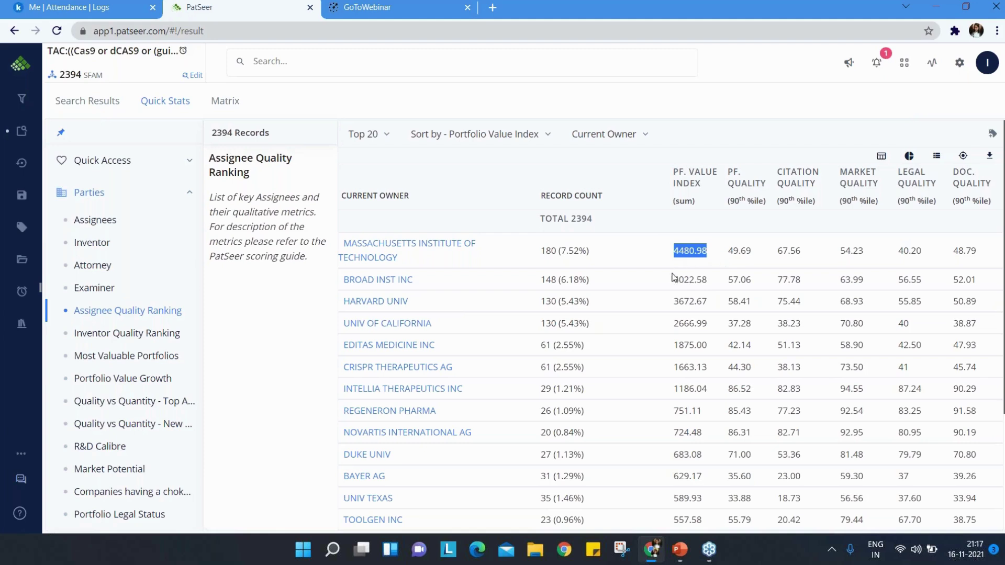
left_click_drag(674, 279, 688, 305)
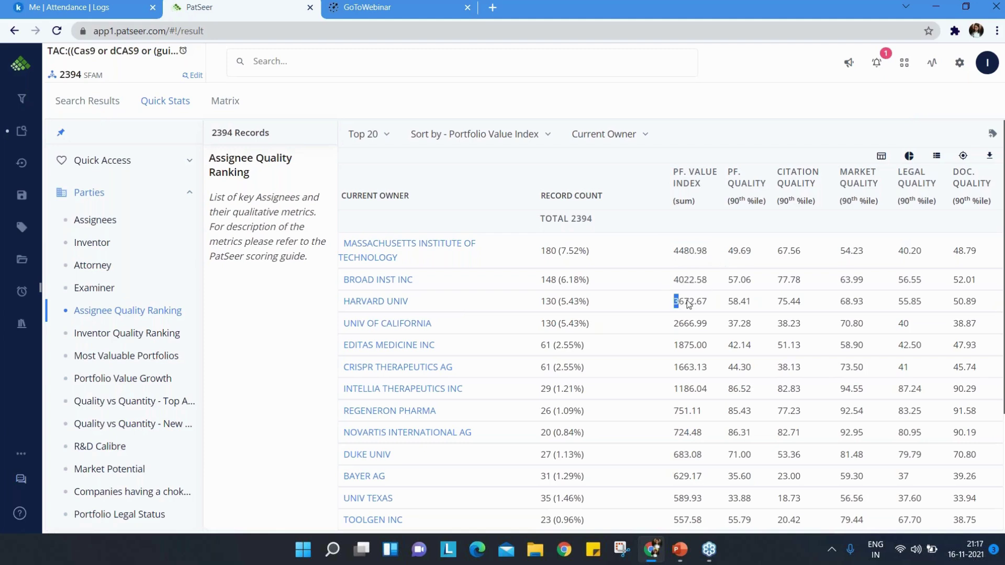
left_click(717, 308)
Compare the market quality scores of the ranked owners from Massachusetts Institute of Technology down to Regeneron Pharma.
left_click_drag(840, 251, 863, 252)
left_click(845, 286)
left_click_drag(840, 302, 864, 303)
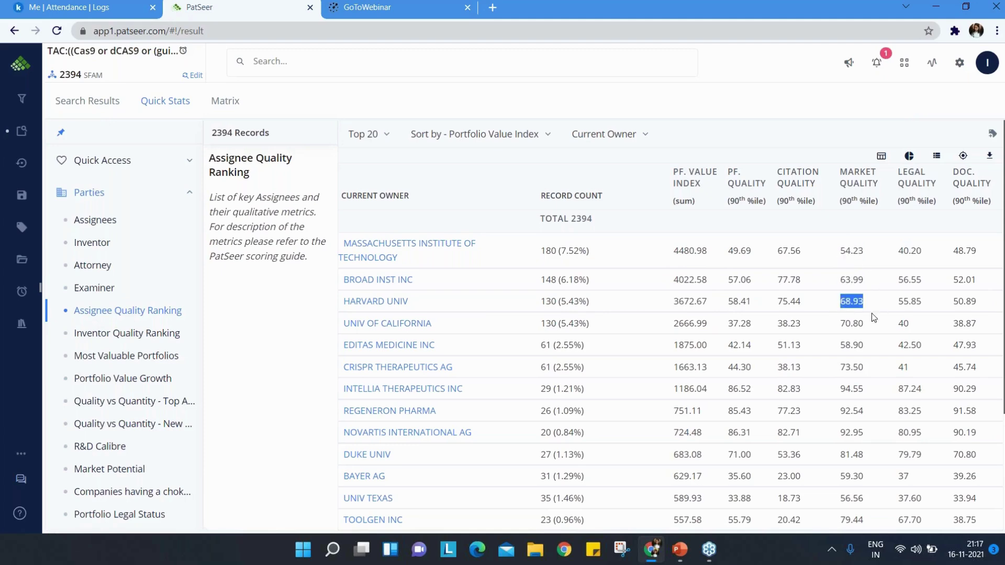
left_click(843, 335)
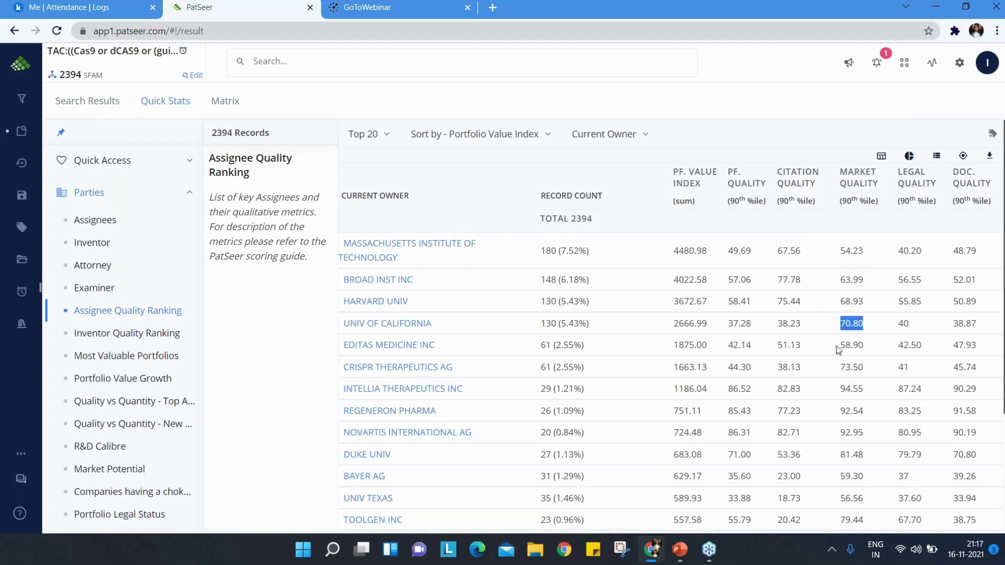
left_click_drag(840, 345, 865, 346)
double_click(841, 389)
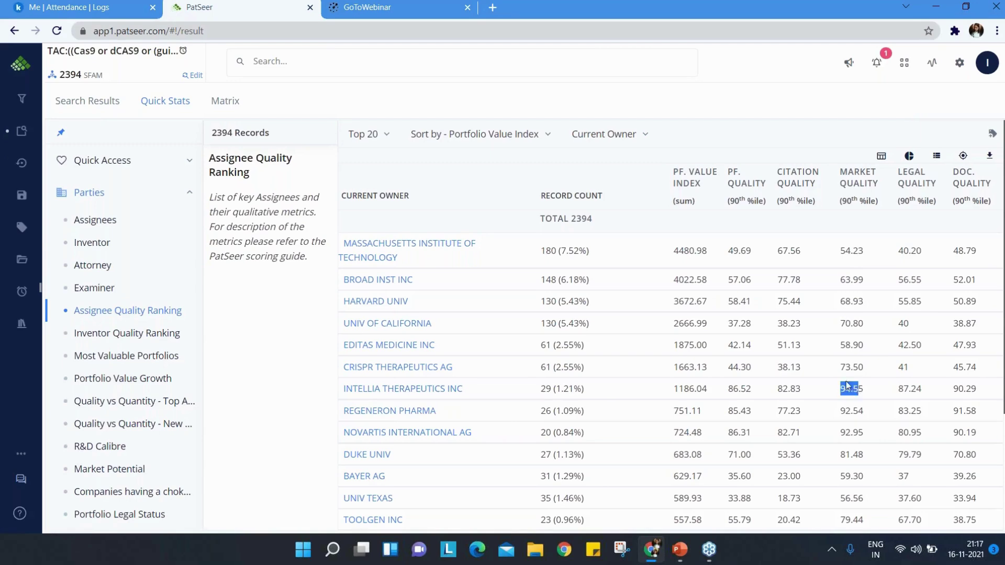
double_click(842, 368)
double_click(846, 390)
mouse_move(841, 411)
left_mouse_down()
mouse_move(861, 416)
mouse_move(844, 419)
left_mouse_up()
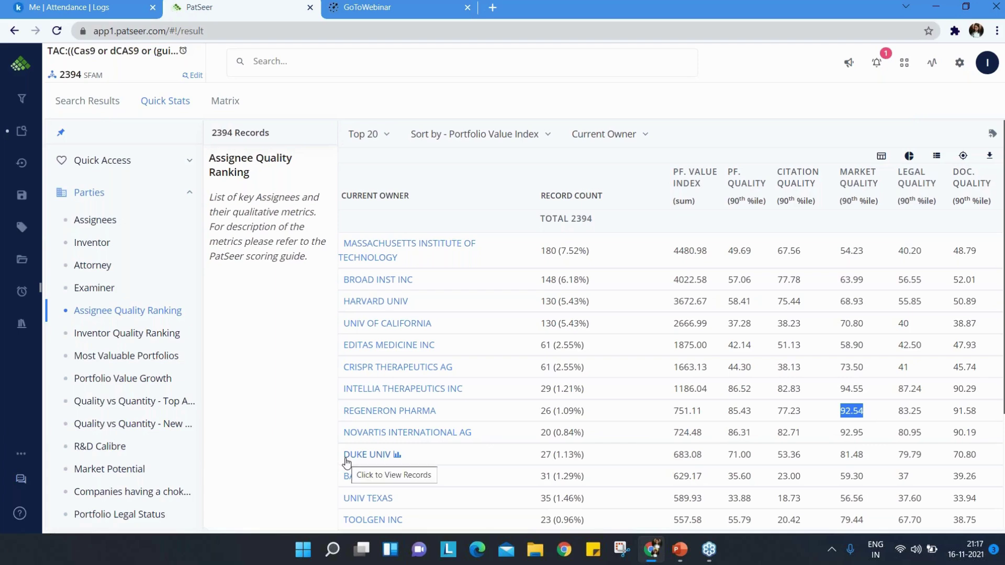
Compare the record counts and portfolio value indexes of Novartis International AG and Duke Univ.
left_click_drag(538, 432, 598, 438)
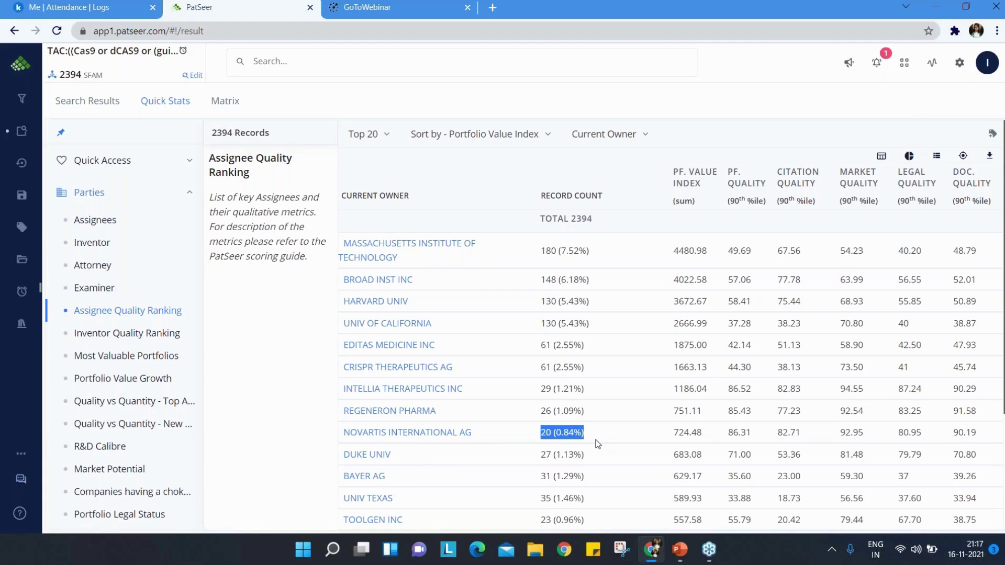
left_click(545, 456)
left_click_drag(539, 456, 586, 451)
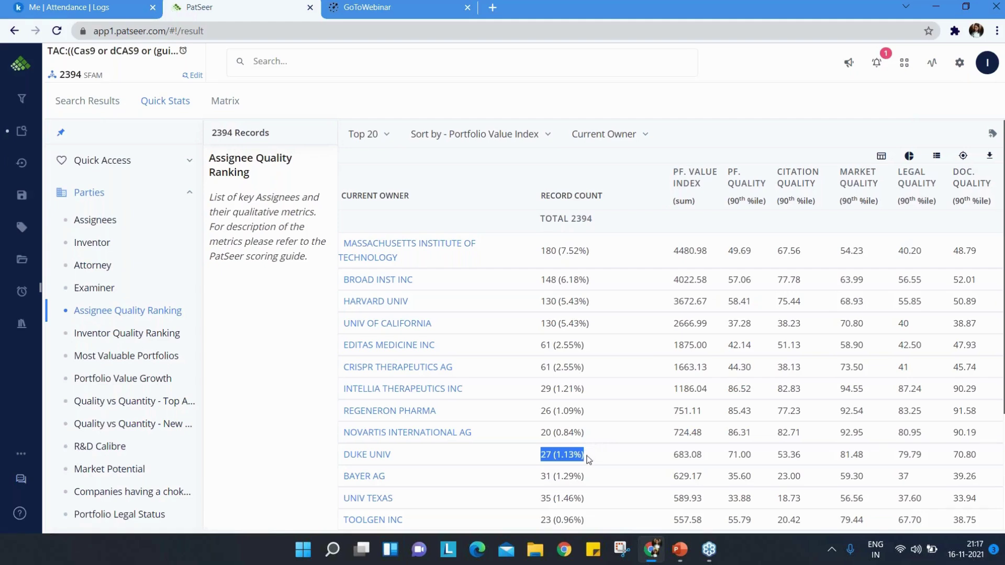
left_click(587, 458)
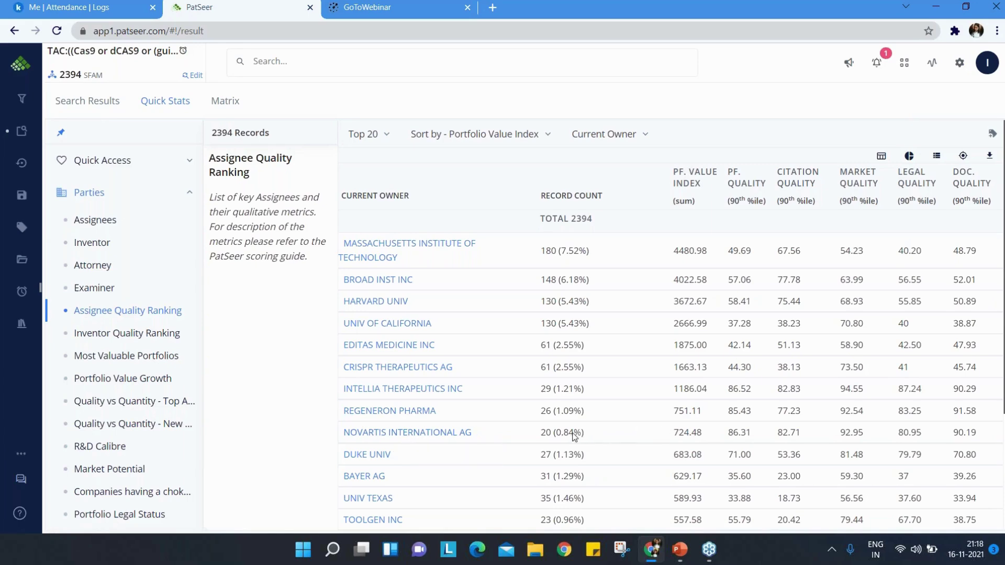
left_click_drag(673, 435, 695, 437)
left_click(710, 432)
left_click_drag(673, 454, 698, 456)
left_click(702, 433)
Switch to PowerPoint, present the slide on Challengers and Leaders in CRISPR Cas 9, and end the slide show.
key("alt+Tab")
key("Down")
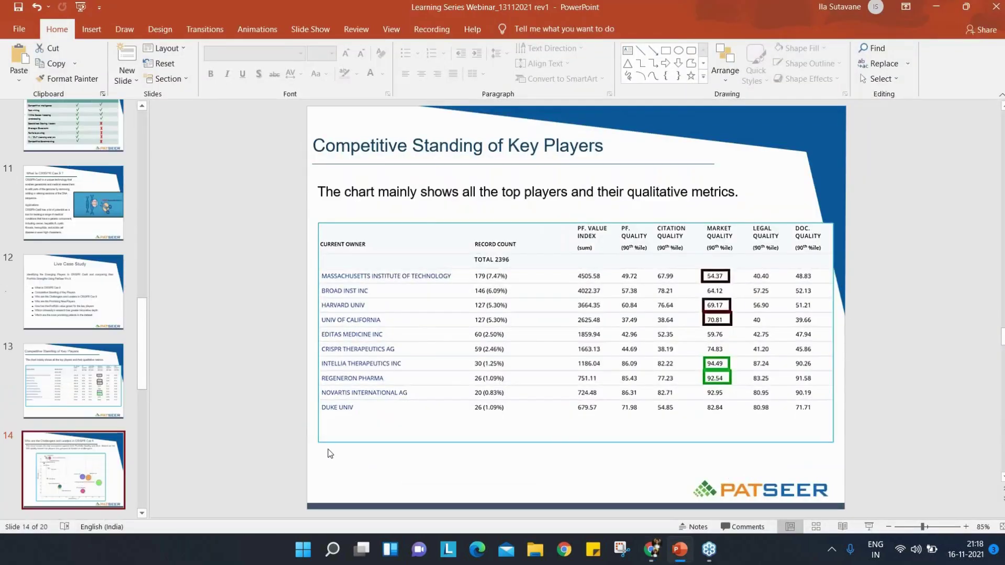
left_click(869, 527)
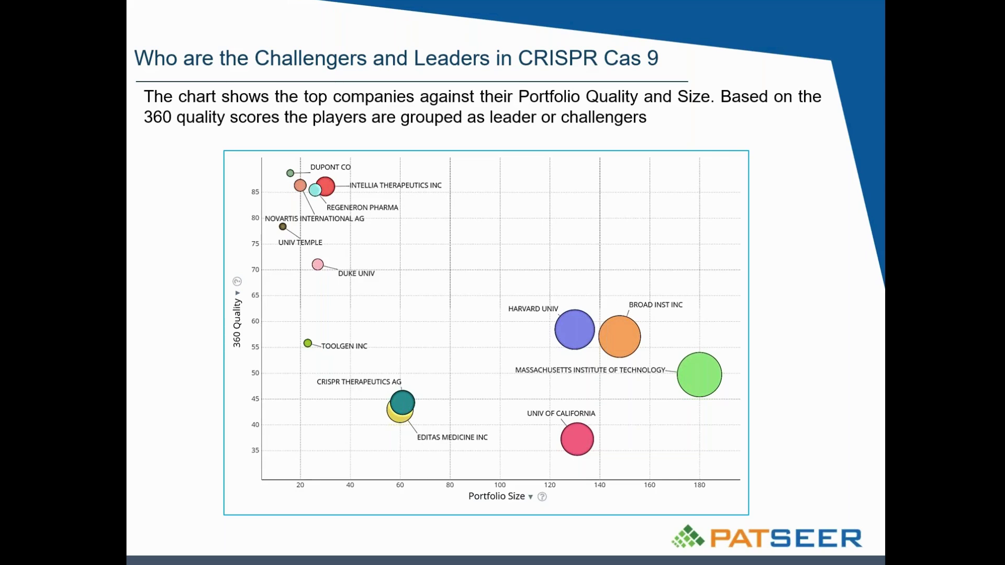
key("Escape")
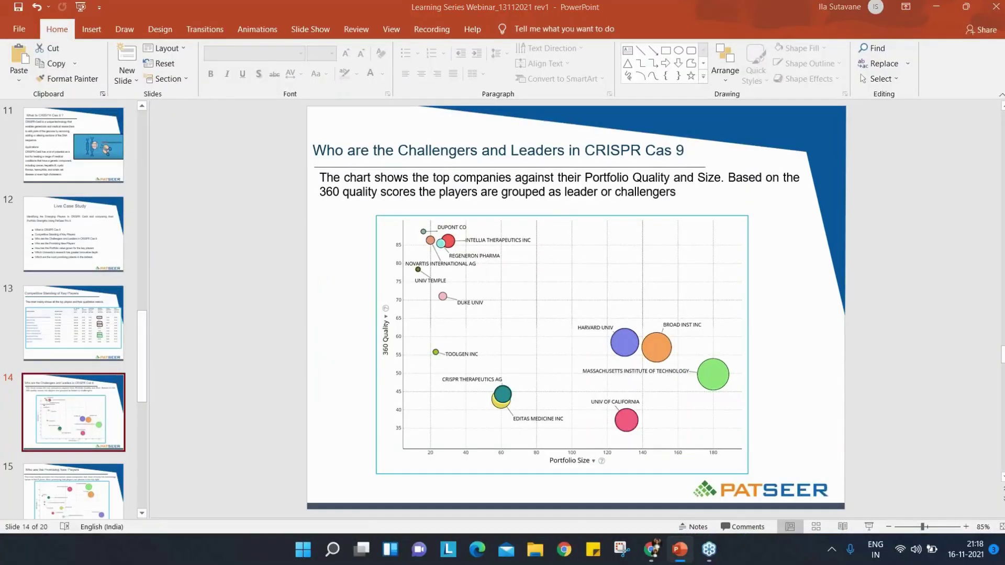
In PatSeer, open the Quality vs Quantity - Top Assignees chart and label the DuPont, Novartis, Regeneron and Intellia bubbles, spreading out overlapping labels.
key("alt+Tab")
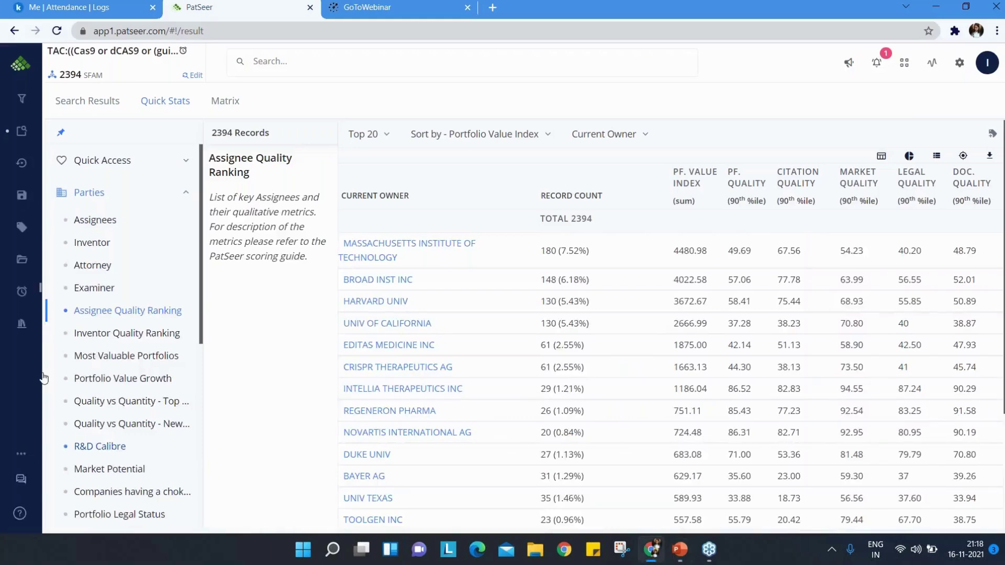
left_click(104, 401)
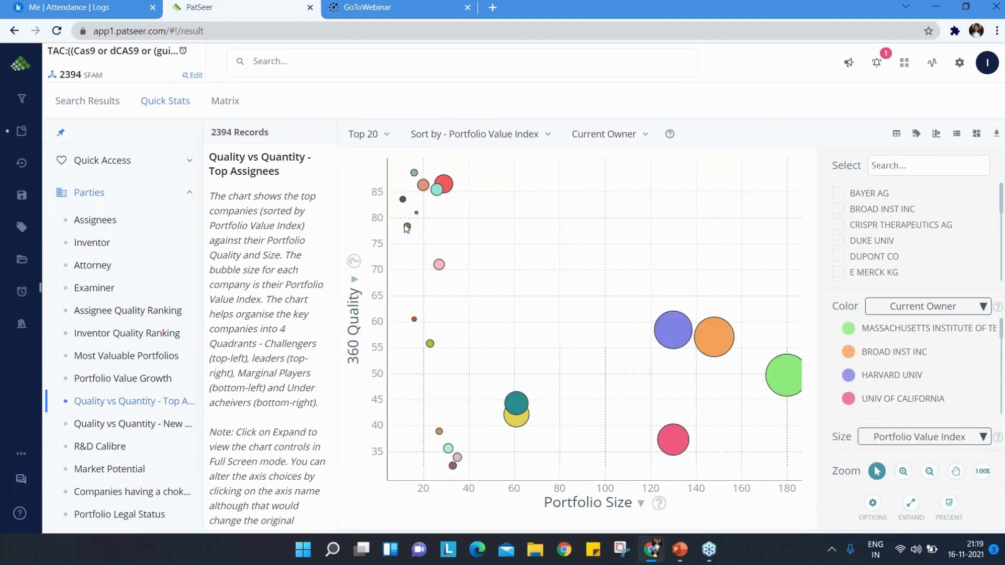
mouse_move(408, 230)
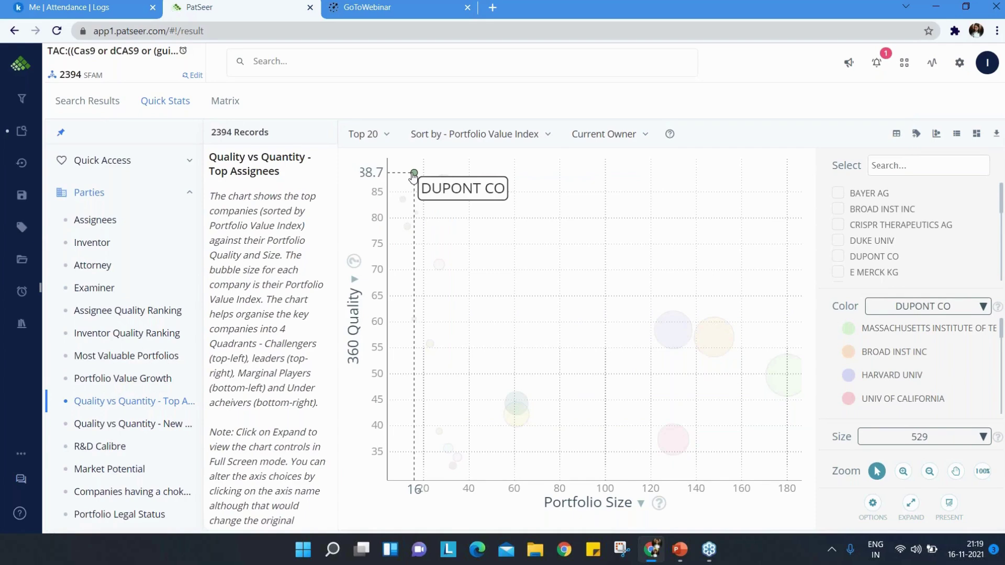
left_click(413, 176)
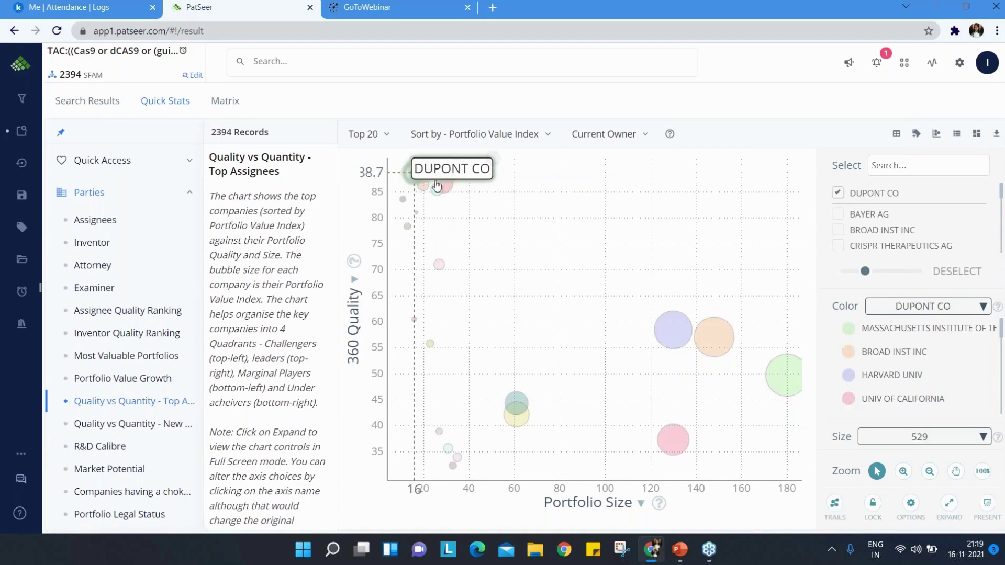
left_click(425, 183)
left_click_drag(426, 178, 425, 248)
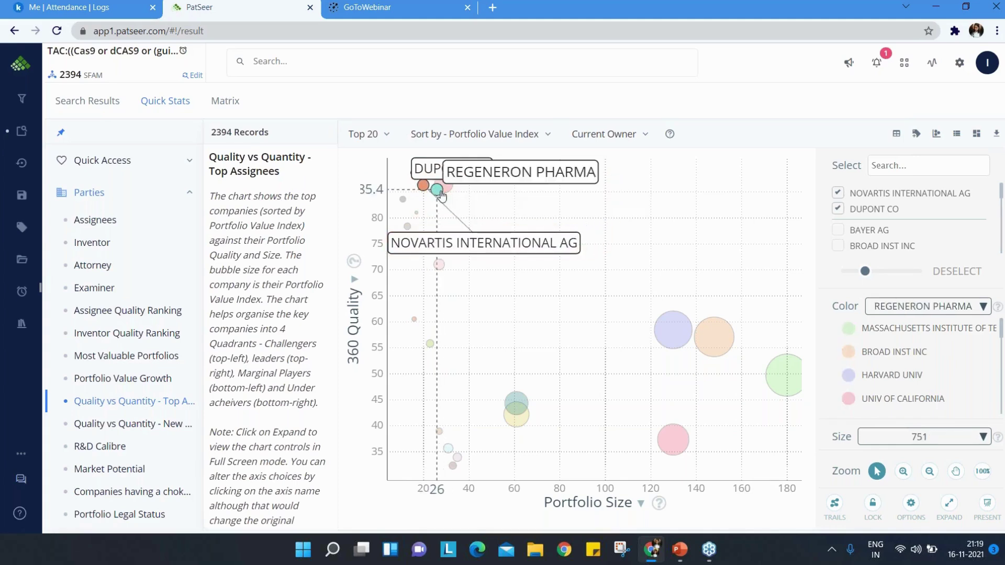
left_click(441, 196)
left_click(445, 185)
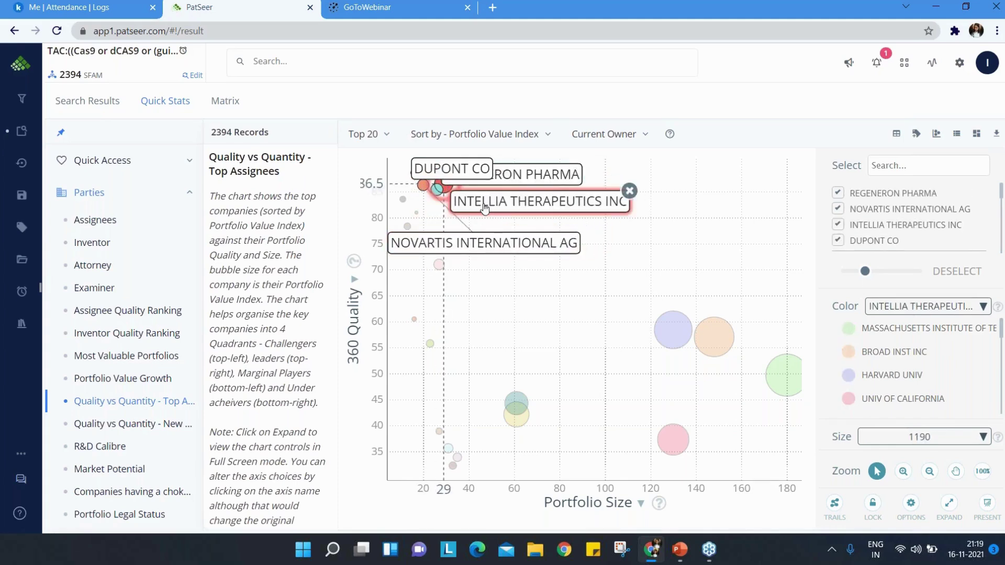
left_click_drag(485, 209, 579, 217)
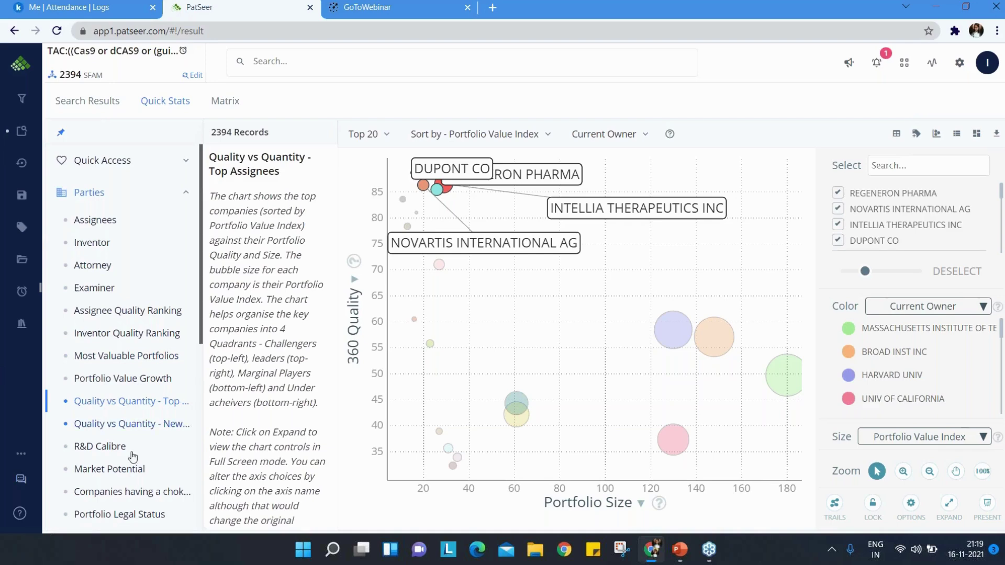
Label the Harvard Univ, Broad Inst and Massachusetts Institute of Technology bubbles, placing the Broad Inst label above its bubble.
left_click(675, 333)
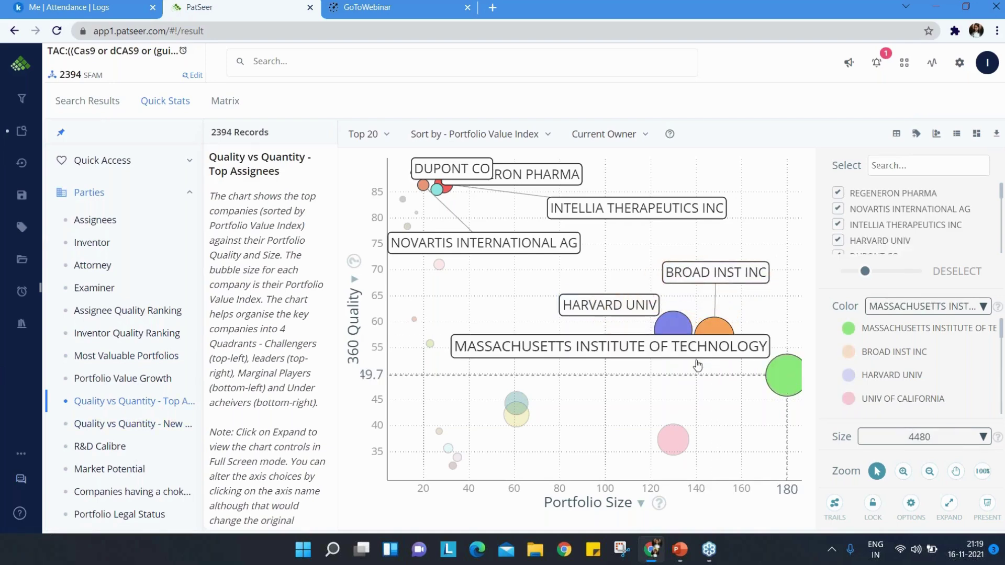
left_click(770, 374)
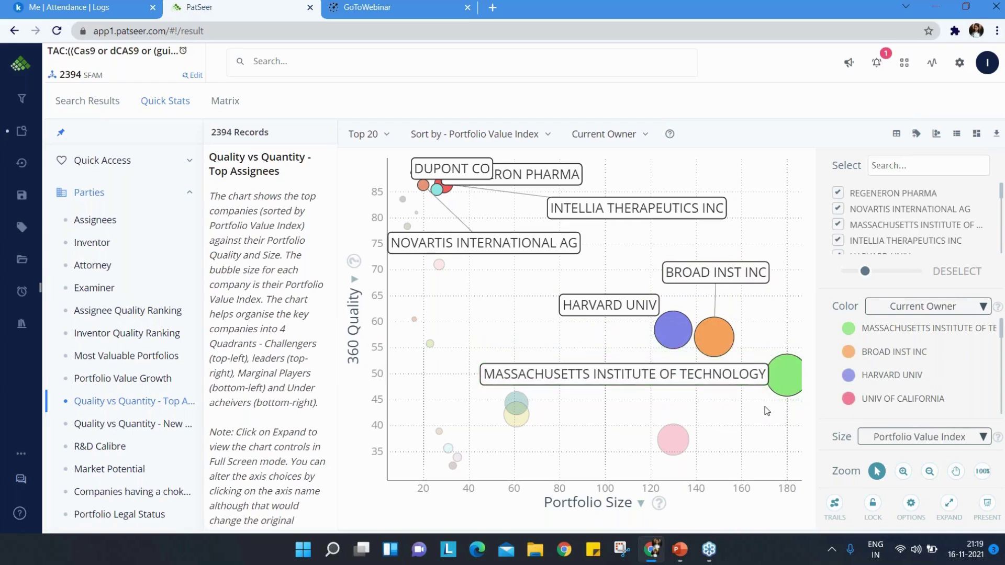
mouse_move(737, 303)
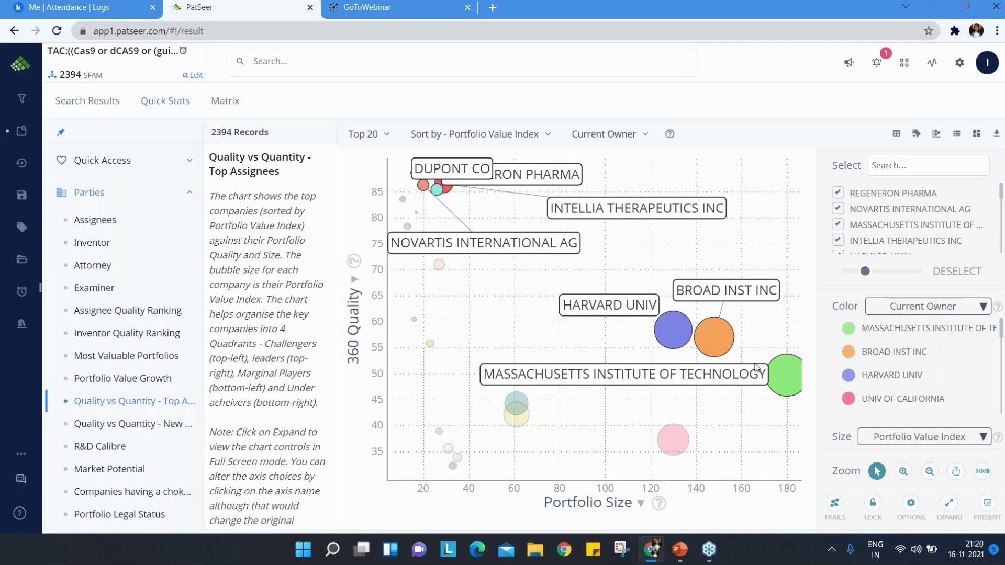
mouse_move(727, 354)
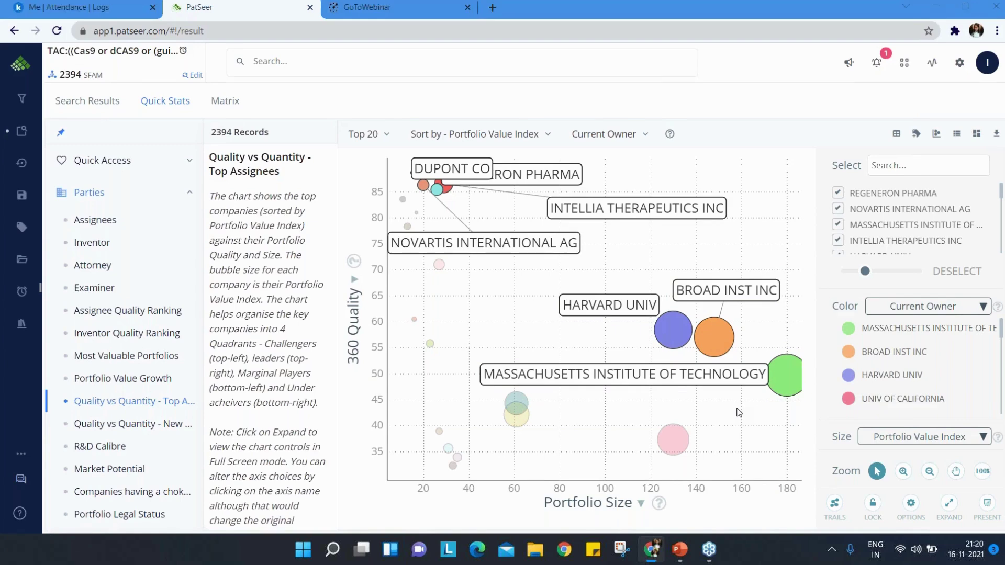
Switch to PowerPoint and present the Who are the Promising New Players slide.
key("alt+Tab")
key("Down")
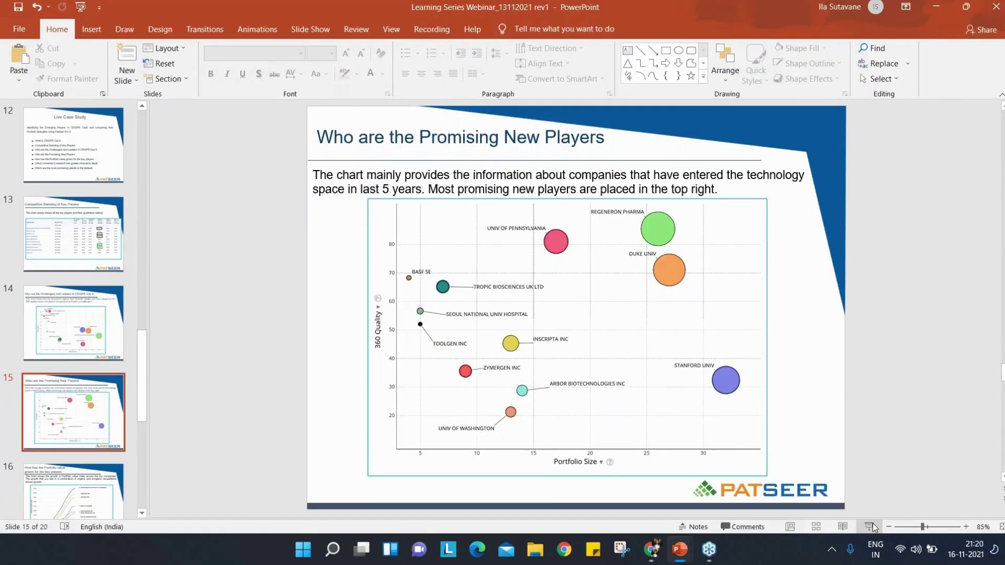
left_click(871, 527)
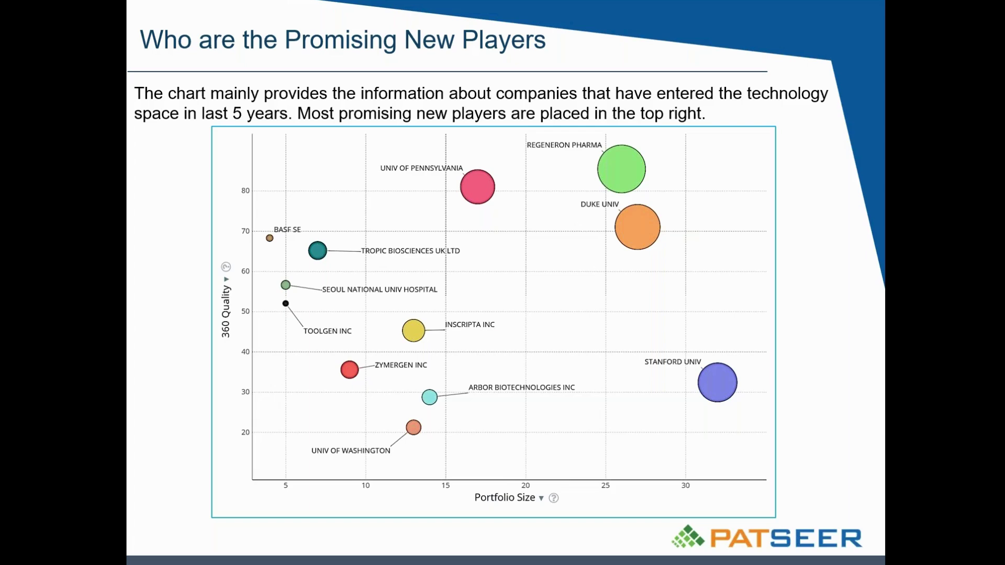
End the slide show, switch to PatSeer, and label the BASF SE and Univ of Pennsylvania bubbles in the Quality vs Quantity - New Entrants chart.
key("Escape")
key("alt+Tab")
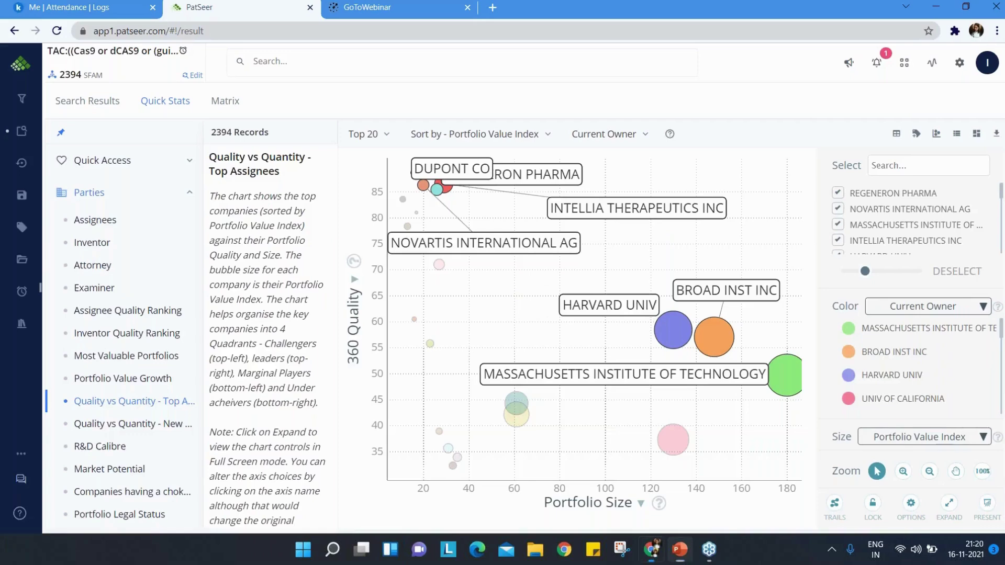
left_click(115, 425)
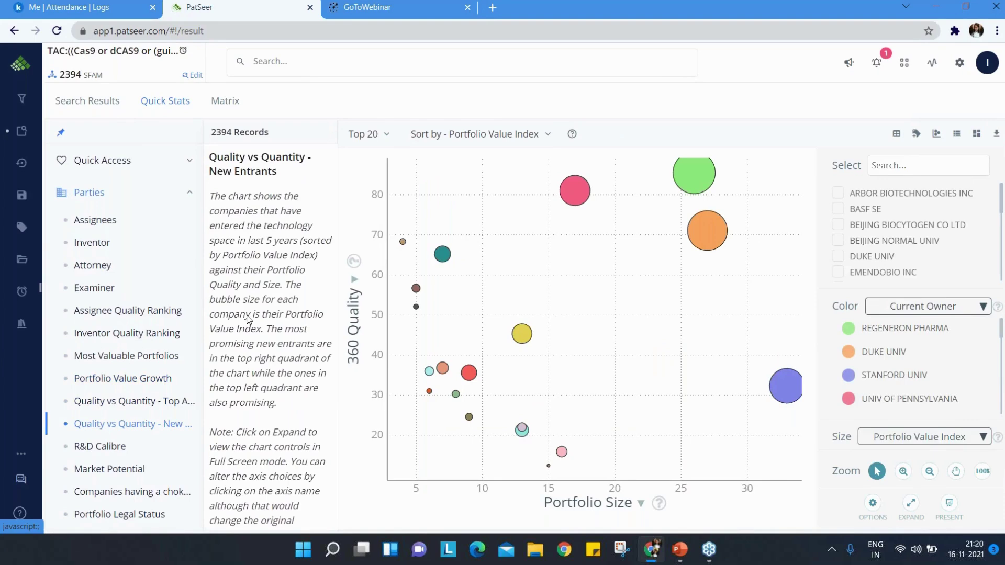
left_click(403, 243)
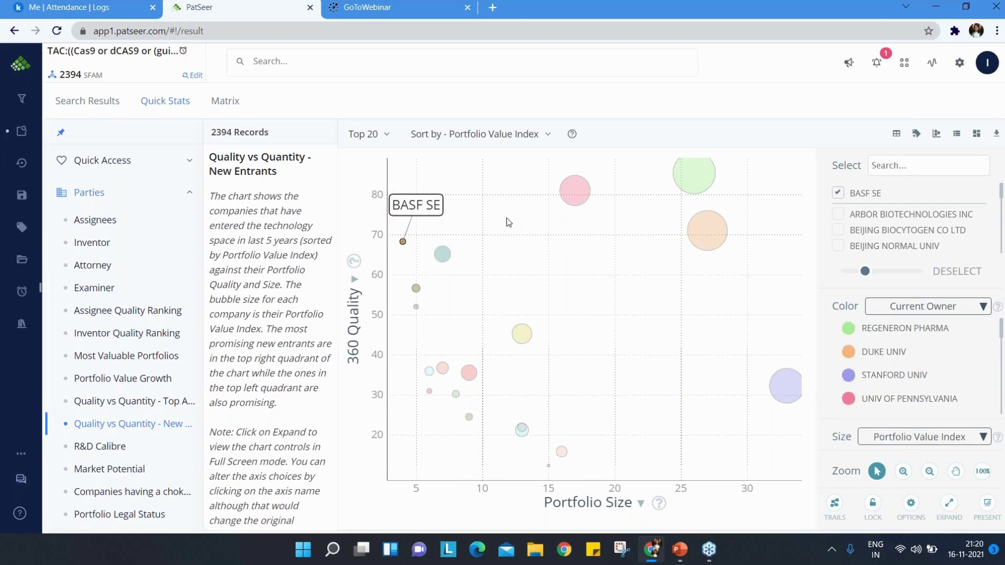
left_click(572, 193)
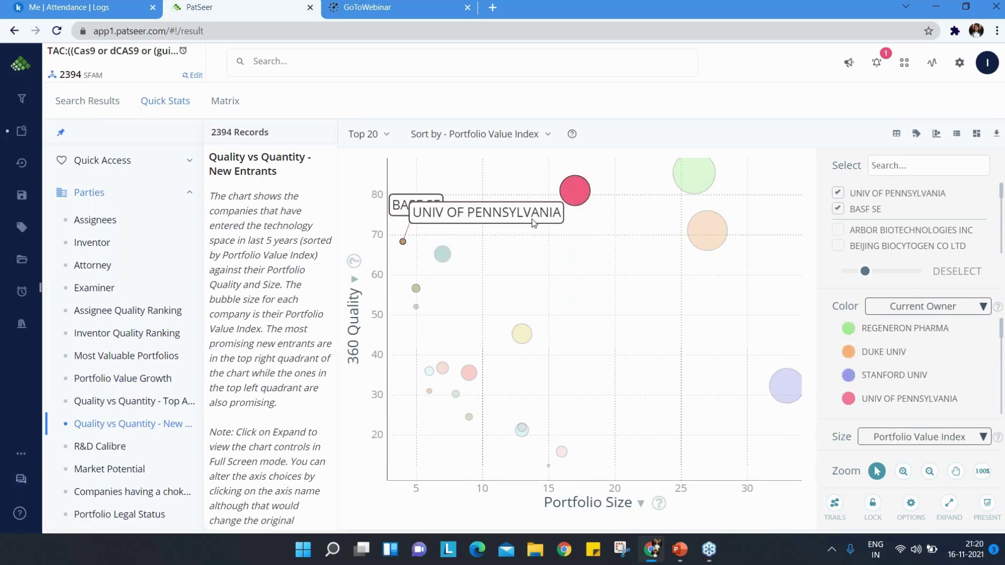
left_click_drag(540, 217, 630, 223)
Review the BASF SE and Univ of Pennsylvania bubbles, and label the Regeneron Pharma and Duke Univ bubbles.
mouse_move(416, 216)
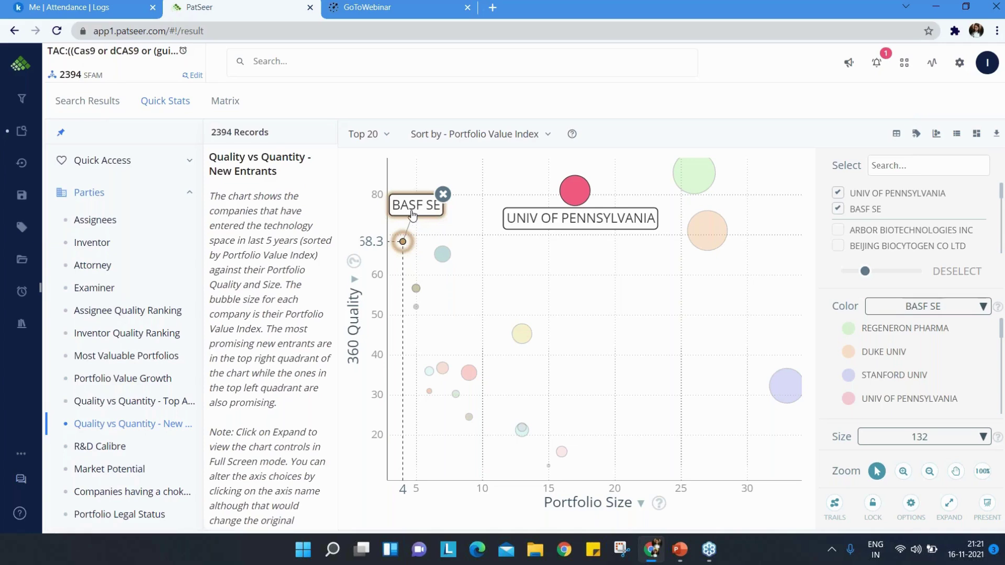
mouse_move(585, 196)
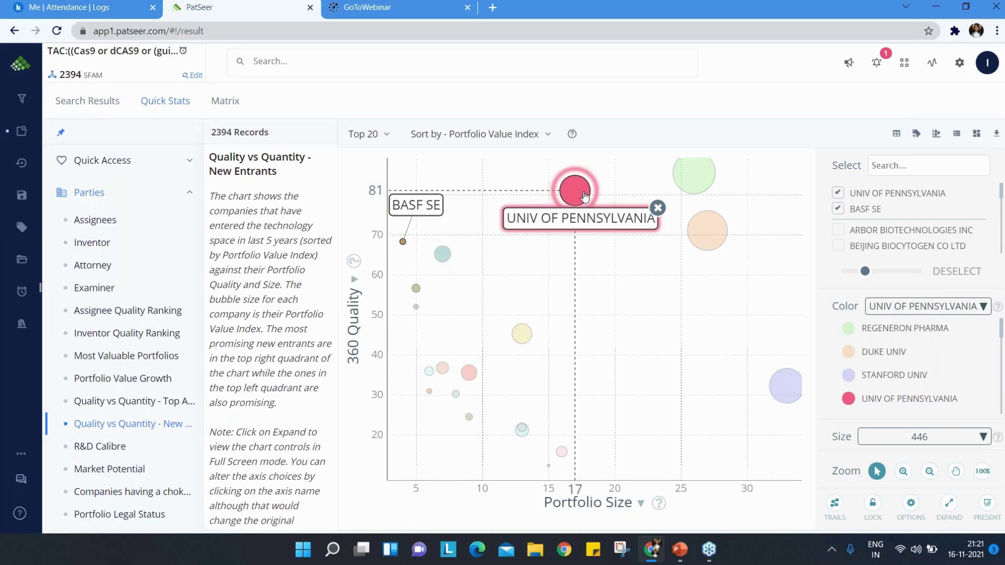
left_click(703, 187)
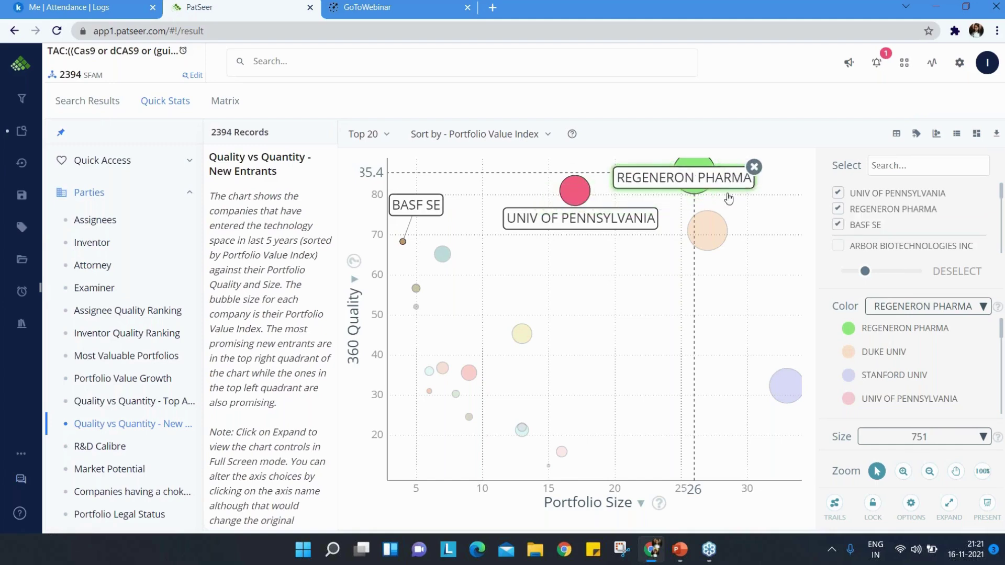
left_click(710, 242)
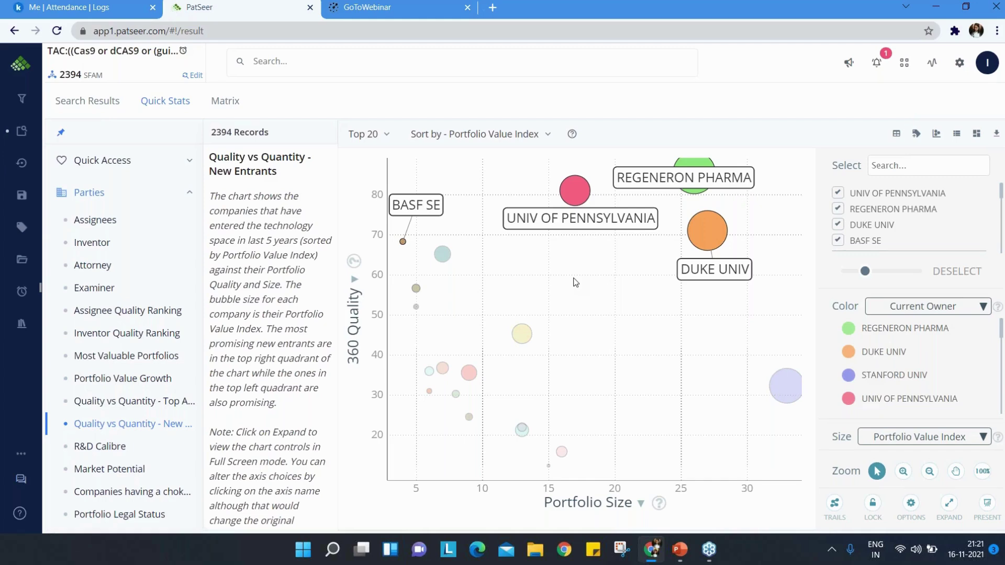
Switch to PowerPoint, present the slide on how portfolio value has grown for the key players, and end the slide show.
key("alt+Tab")
key("Down")
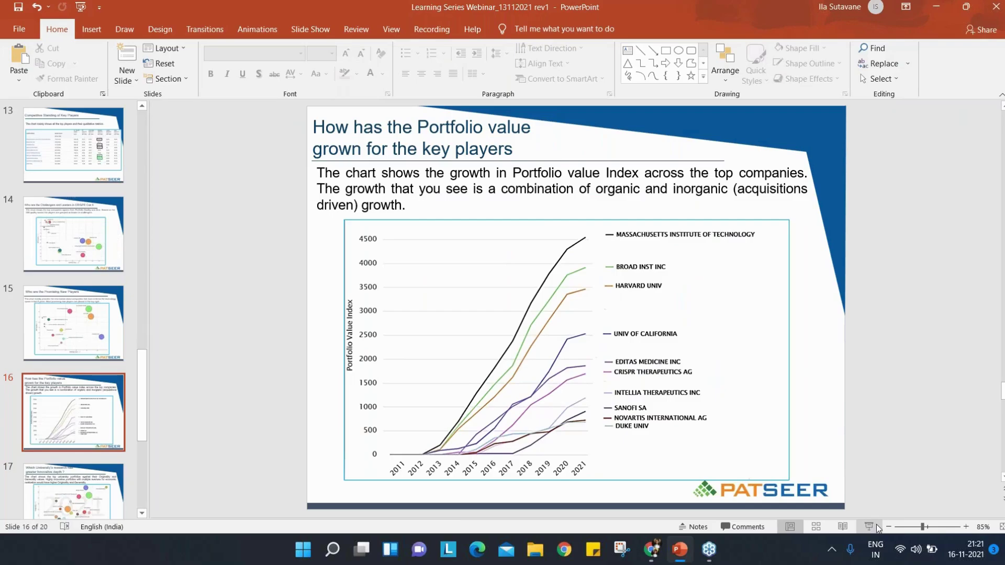
left_click(874, 526)
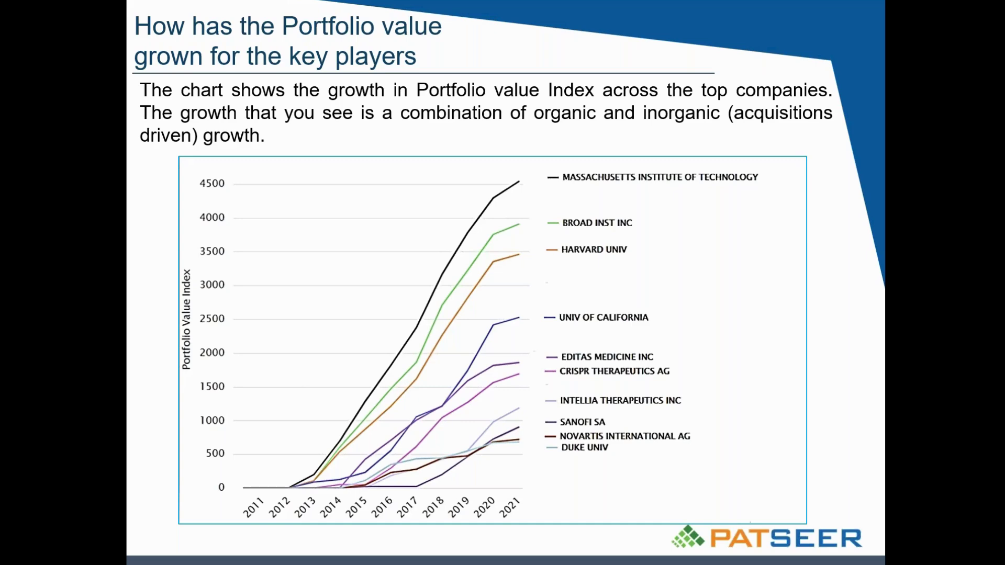
key("Escape")
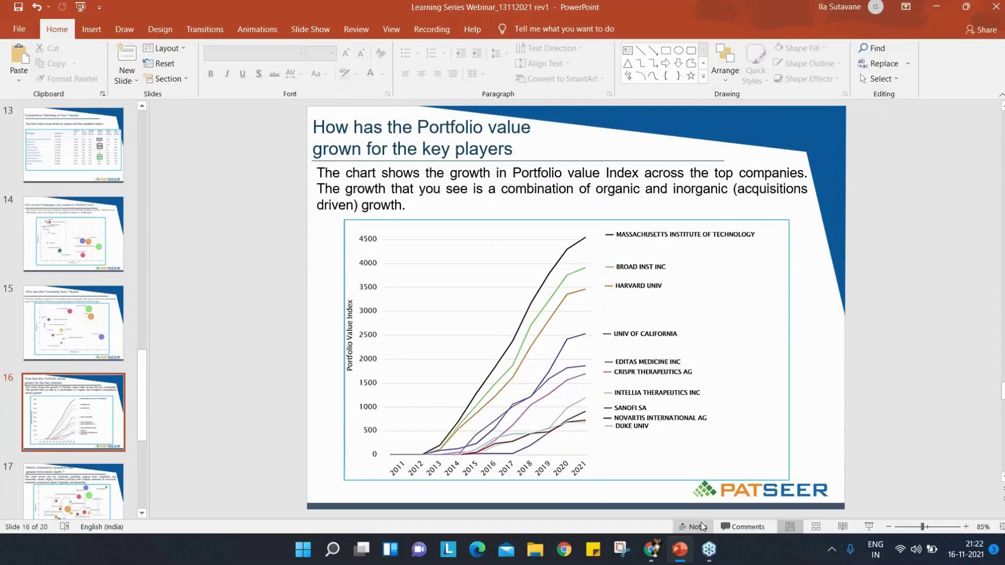
In PatSeer, open the Portfolio Value Growth chart and examine the Massachusetts Institute of Technology and Univ of California growth lines.
key("alt+Tab")
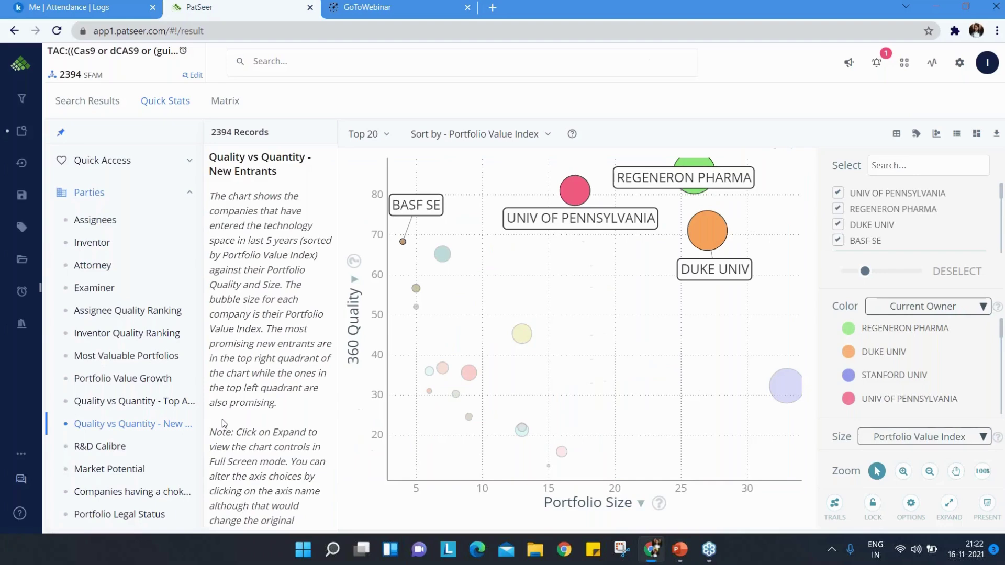
left_click(115, 381)
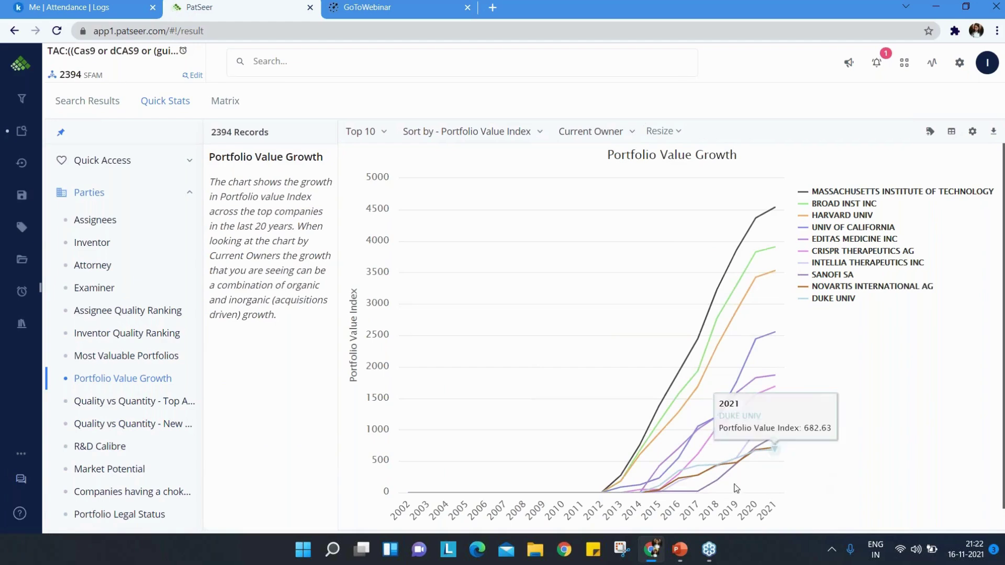
mouse_move(641, 444)
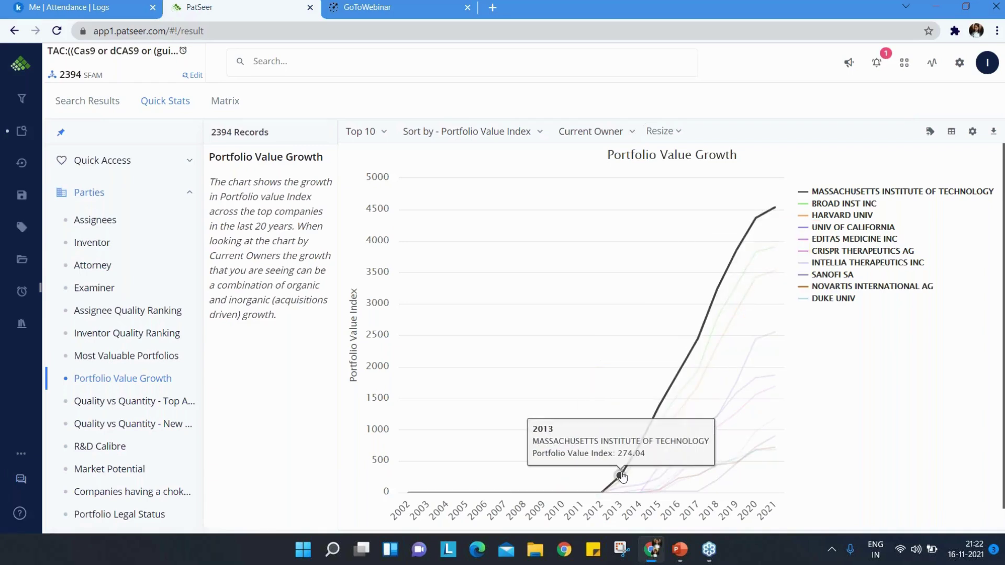
scroll(624, 476, "down", 1)
scroll(622, 475, "down", 1)
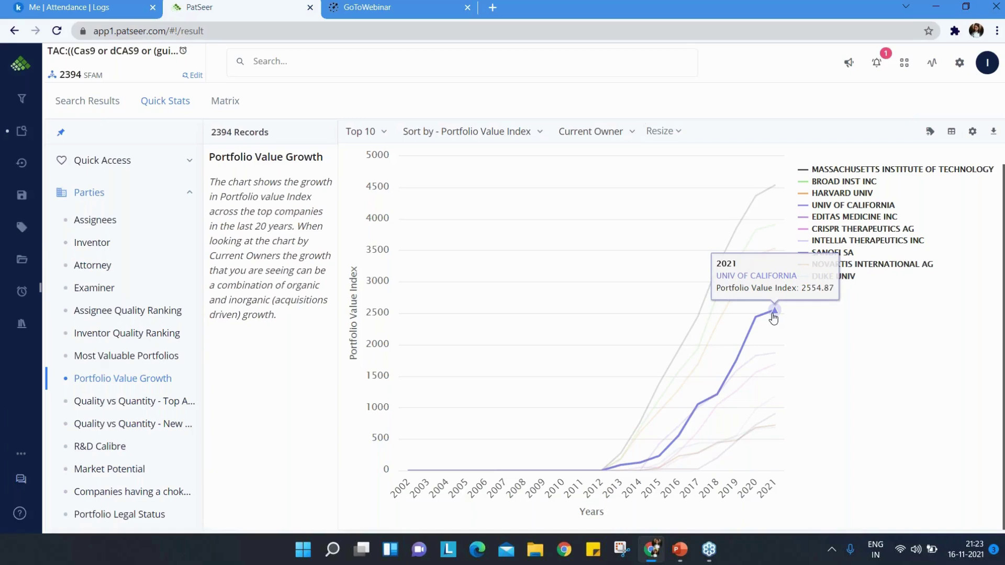
Switch to PowerPoint, present the slide on which university's research has greater innovative depth, and end the slide show.
key("alt+Tab")
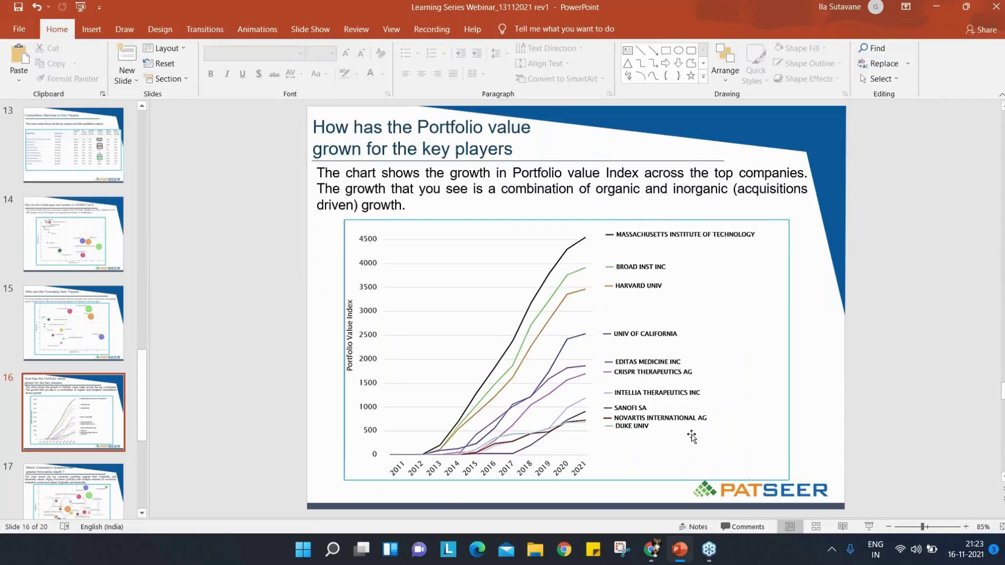
scroll(692, 437, "down", 1)
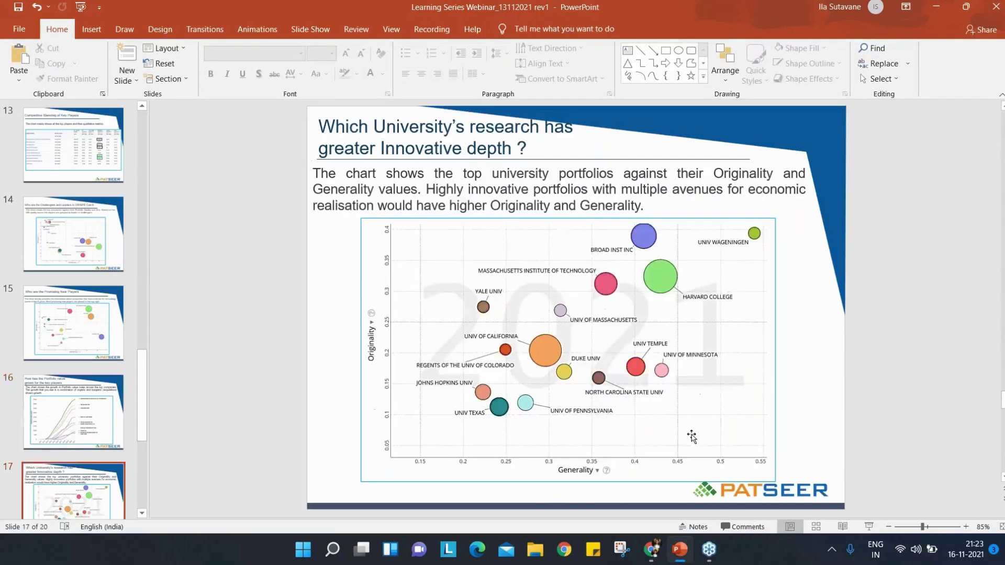
left_click(870, 527)
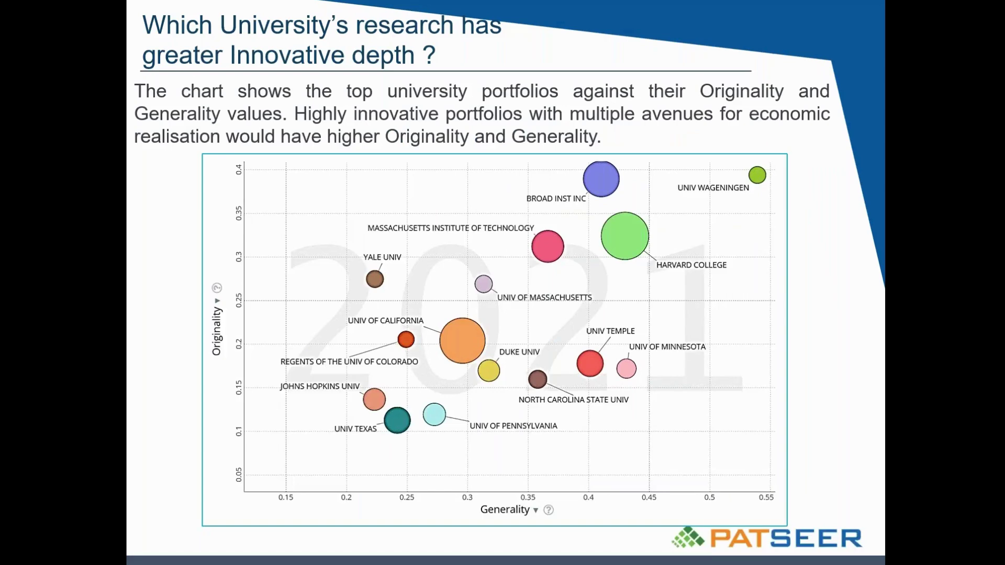
key("Escape")
In PatSeer, open the R&D Calibre chart and set it to show University portfolios instead of current owners.
key("alt+Tab")
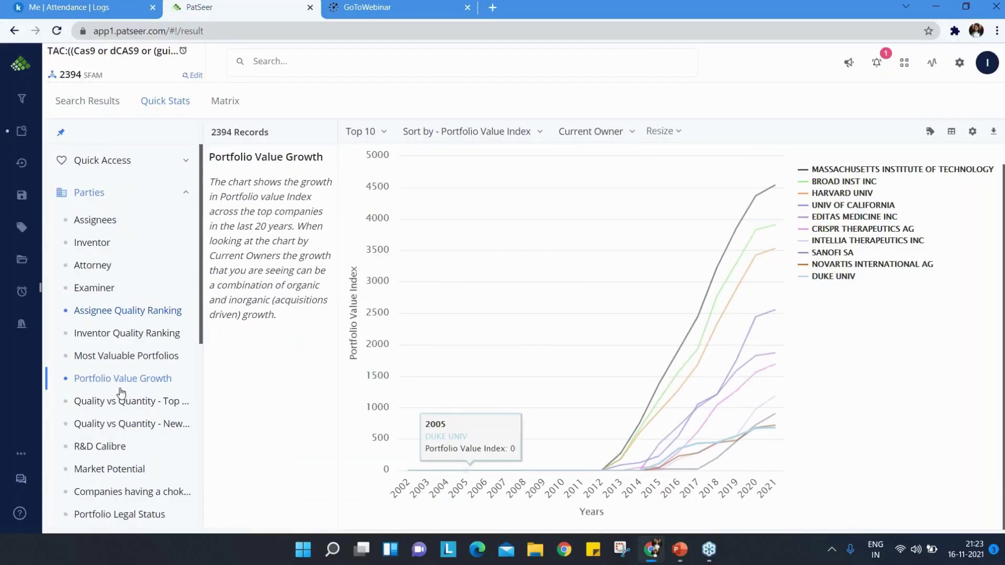
left_click(86, 445)
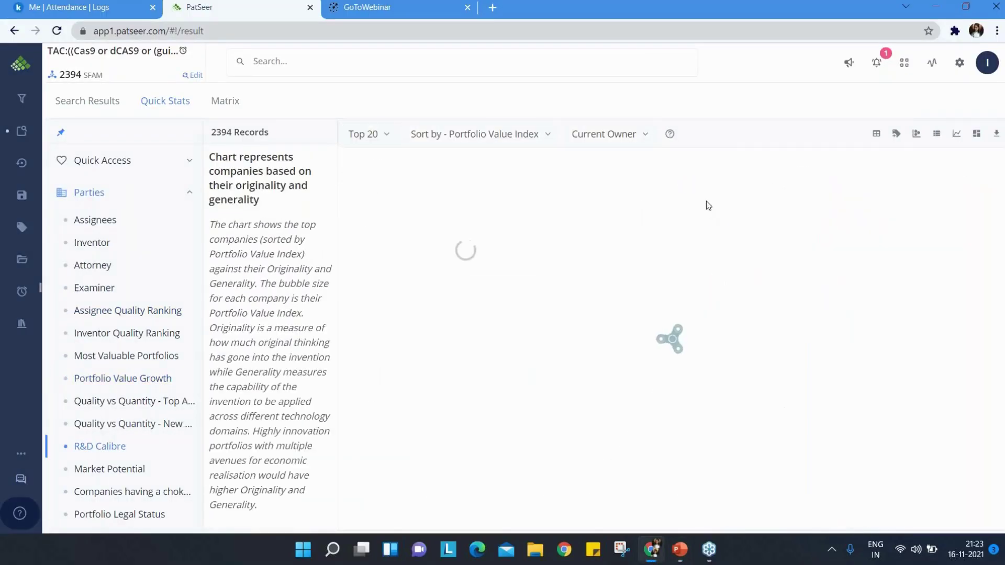
left_click(607, 134)
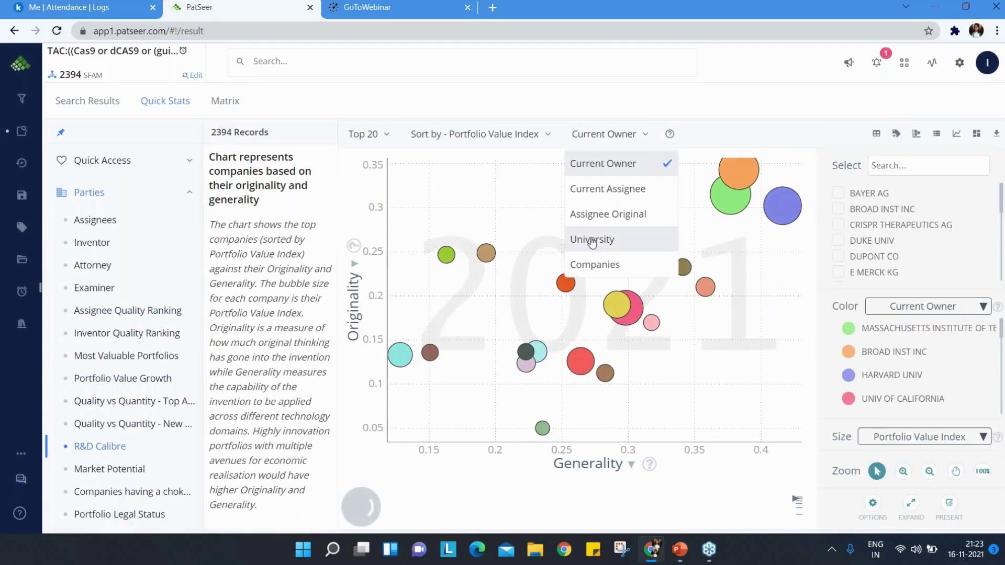
left_click(589, 239)
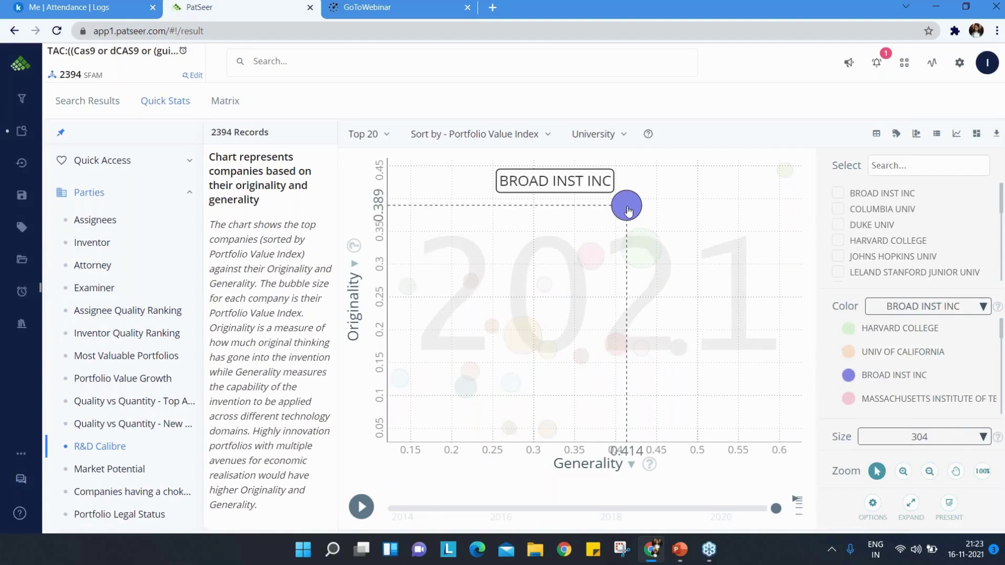
Label the Broad Inst, Massachusetts Institute of Technology, Harvard College and Univ of California bubbles in the originality versus generality chart.
left_click(629, 212)
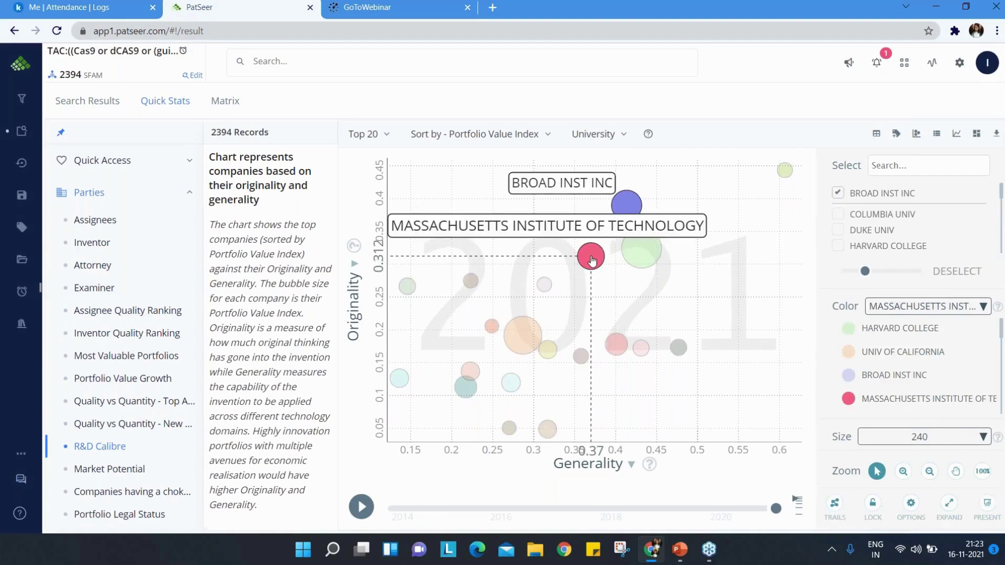
left_click(592, 261)
left_click(642, 254)
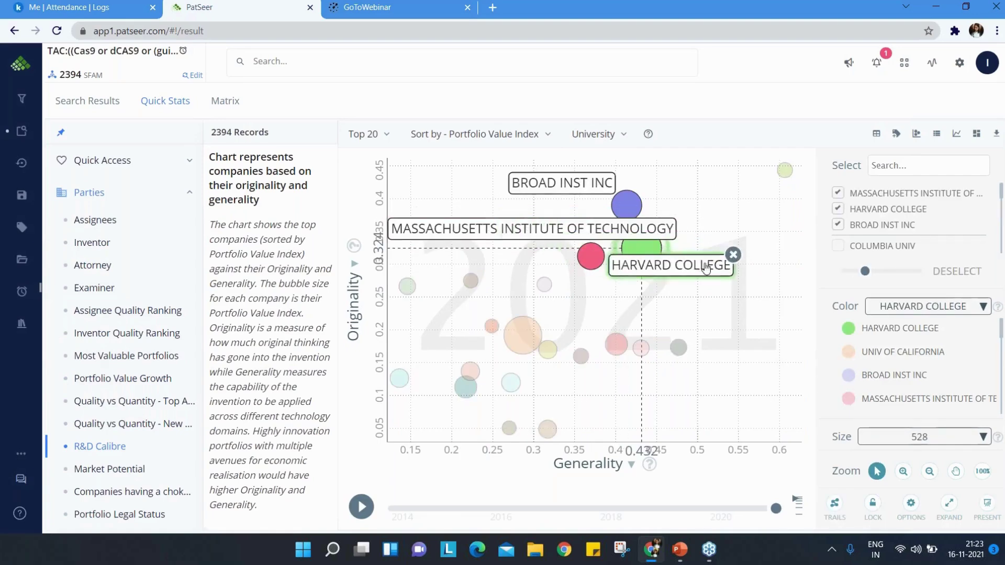
left_click(531, 337)
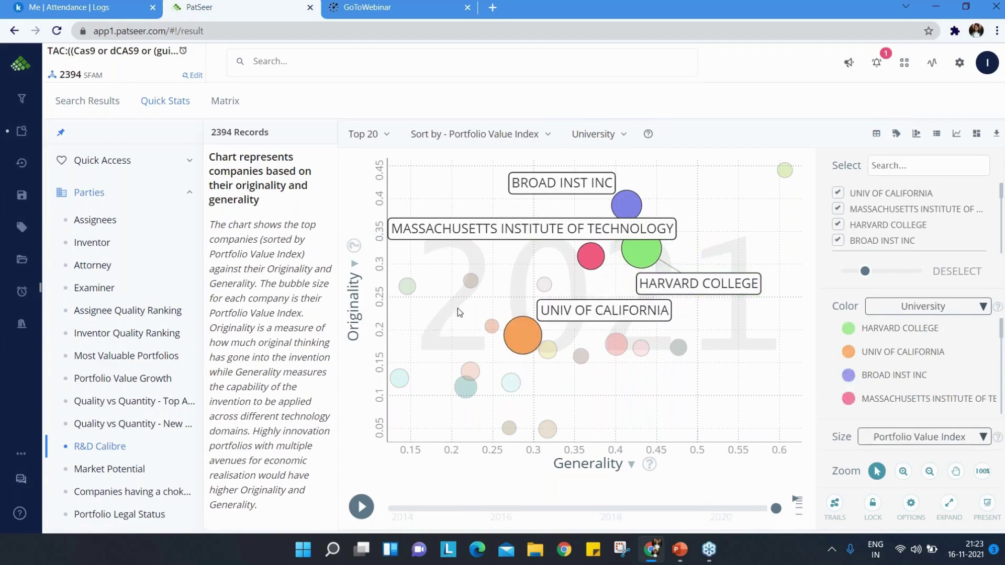
Label the Yale Univ, Univ Temple and Univ of Minnesota bubbles, placing the Univ of Minnesota label to the right of its bubble.
left_click(472, 283)
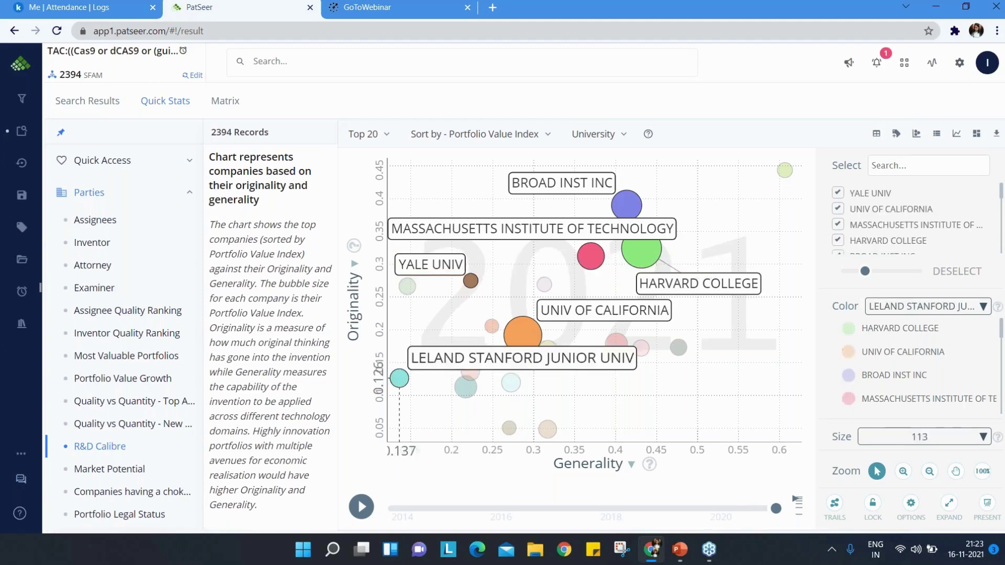
left_click(613, 342)
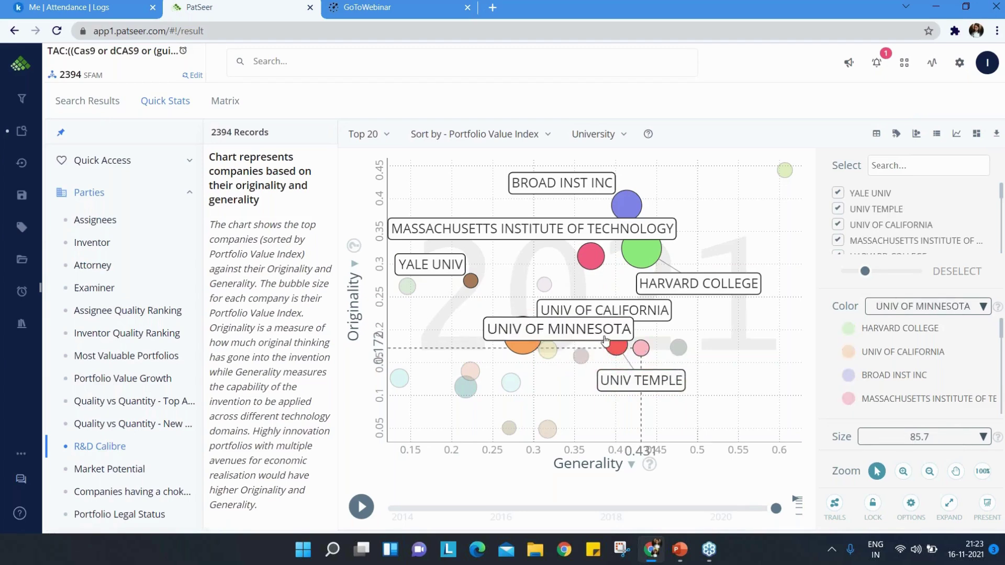
left_click(644, 355)
left_click_drag(640, 330, 790, 350)
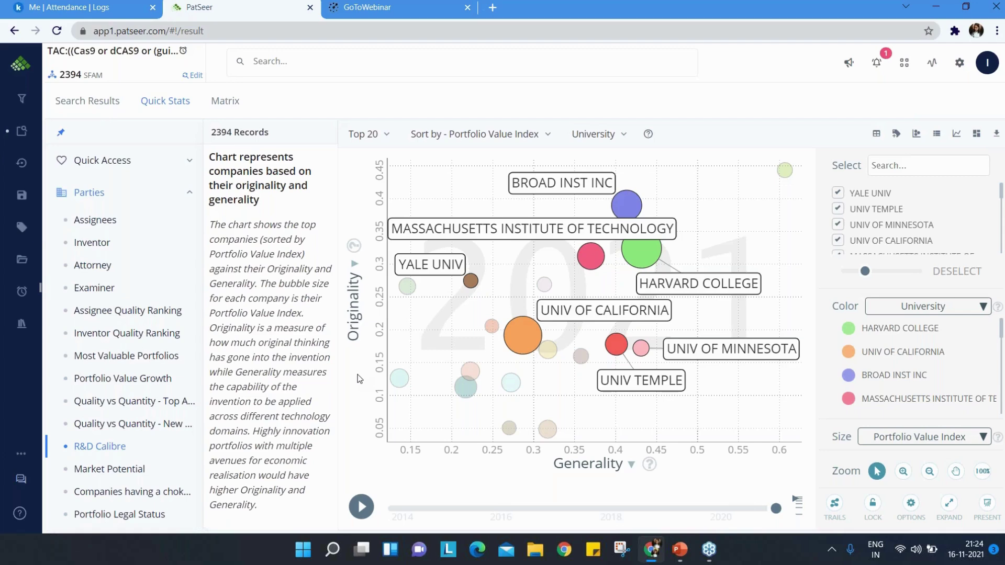
mouse_move(731, 283)
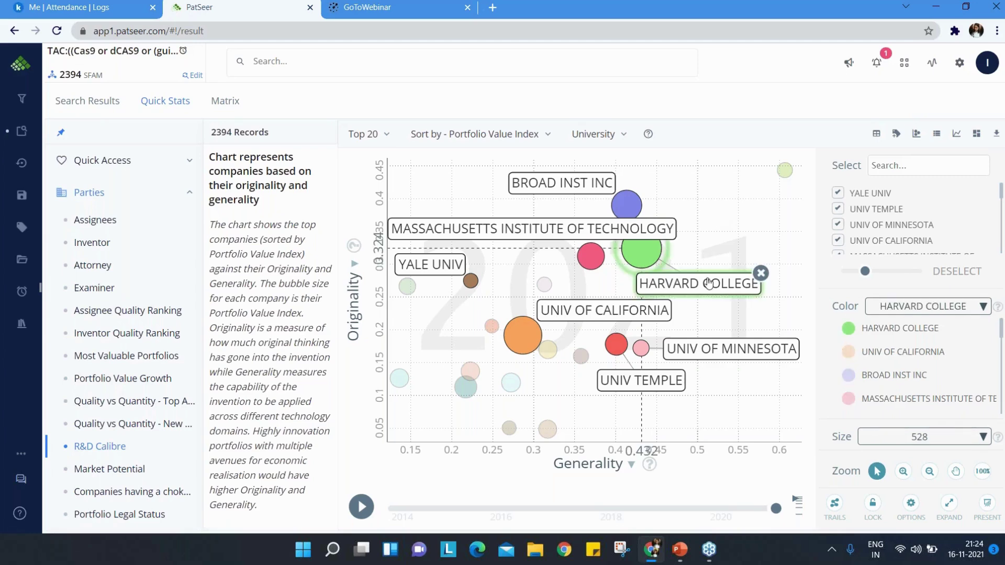
Switch to PowerPoint and present the slide on the most promising patents in the dataset.
key("alt+Tab")
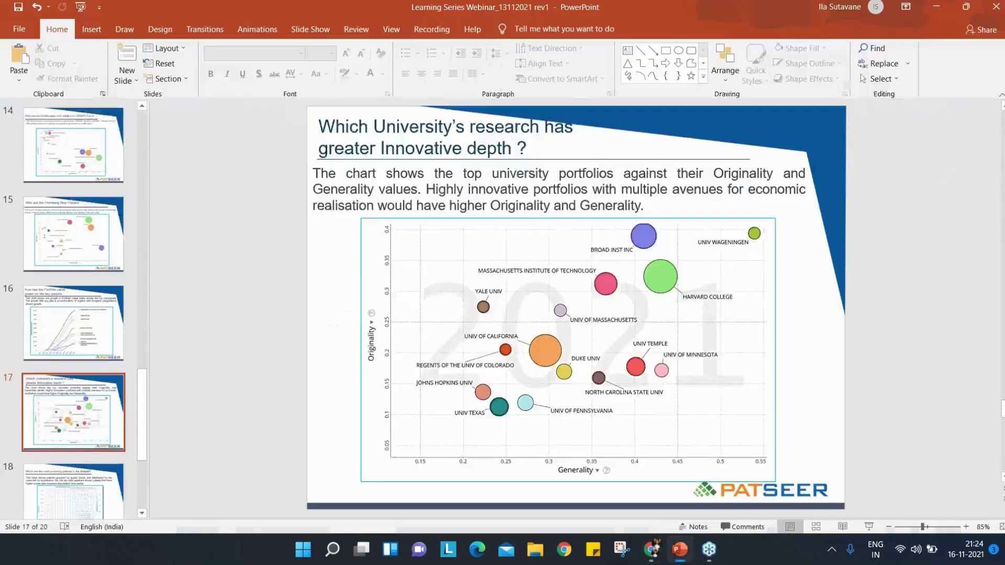
key("Page_Down")
left_click(869, 527)
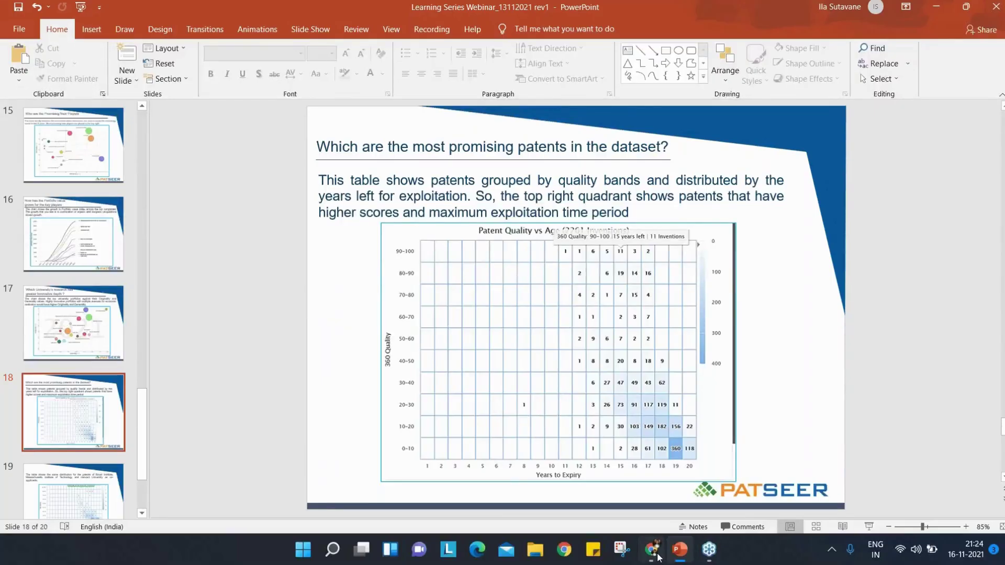
In PatSeer, open the Patent Quality vs Age chart under Top Records and inspect the 90–100 quality cell at 13 years to expiry.
left_click(659, 557)
scroll(115, 437, "down", 5)
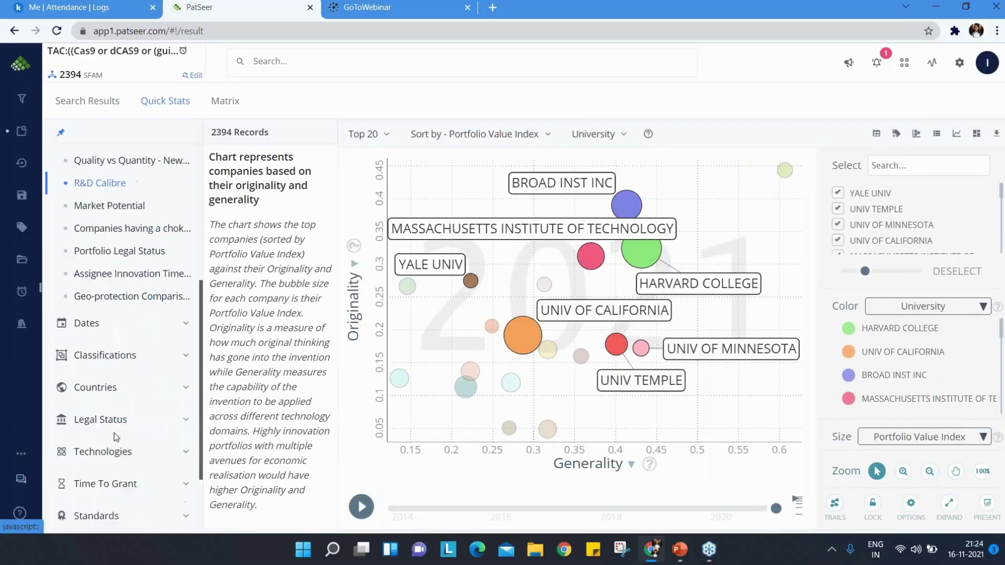
scroll(116, 437, "down", 2)
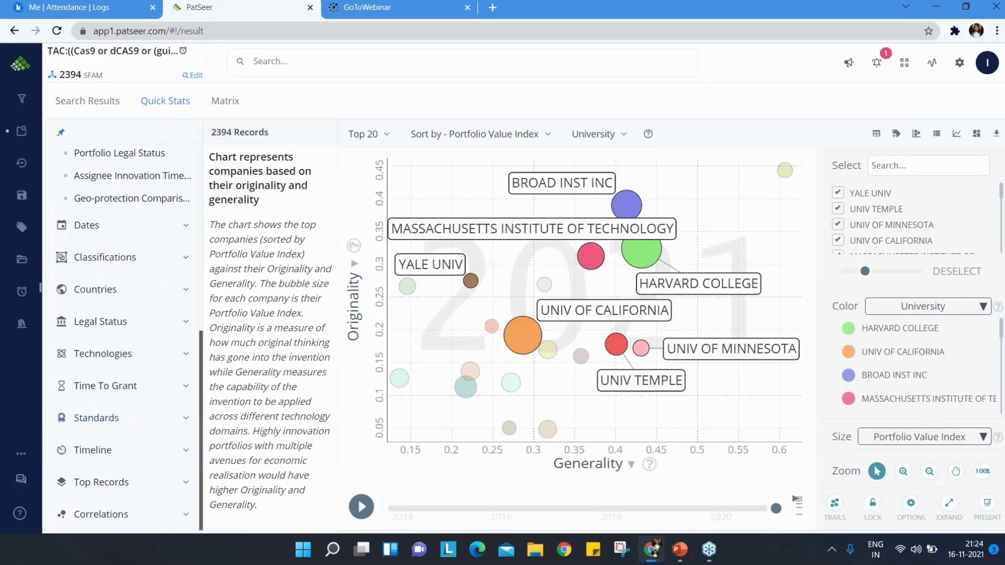
left_click(99, 482)
left_click(95, 352)
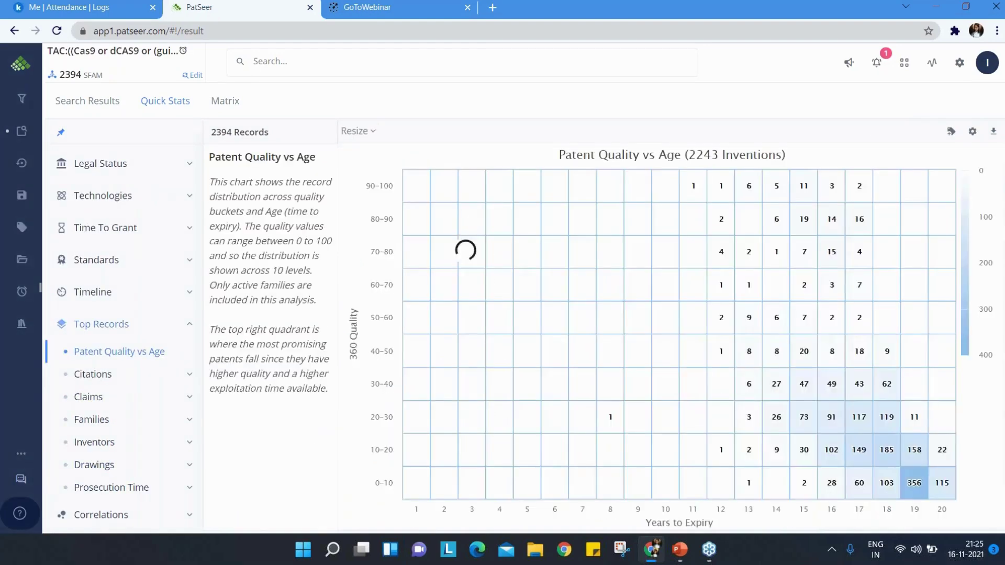
mouse_move(760, 198)
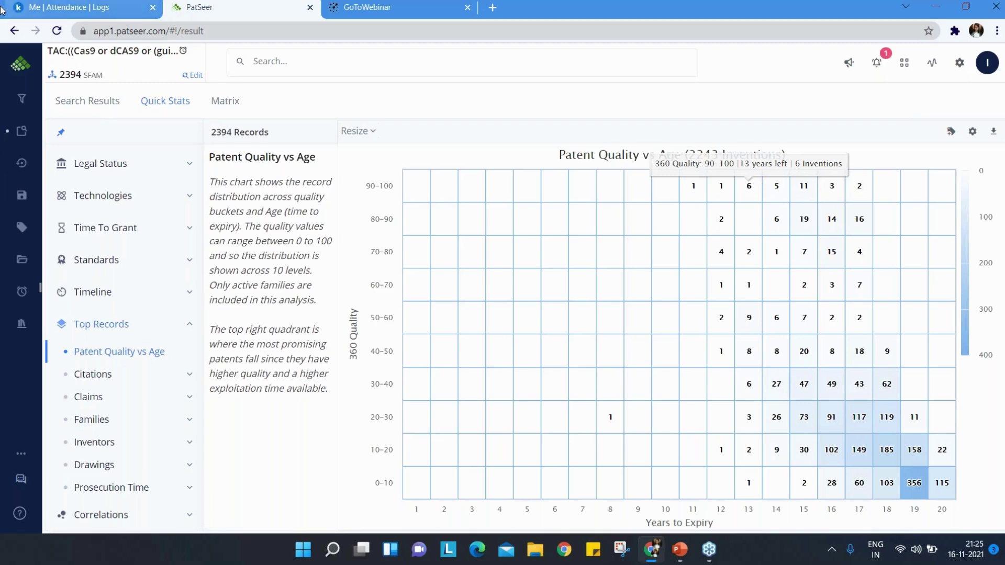
Filter the Patent Quality vs Age chart to the current owners Massachusetts Institute of Technology, Broad Inst Inc and Harvard Univ.
left_click(23, 107)
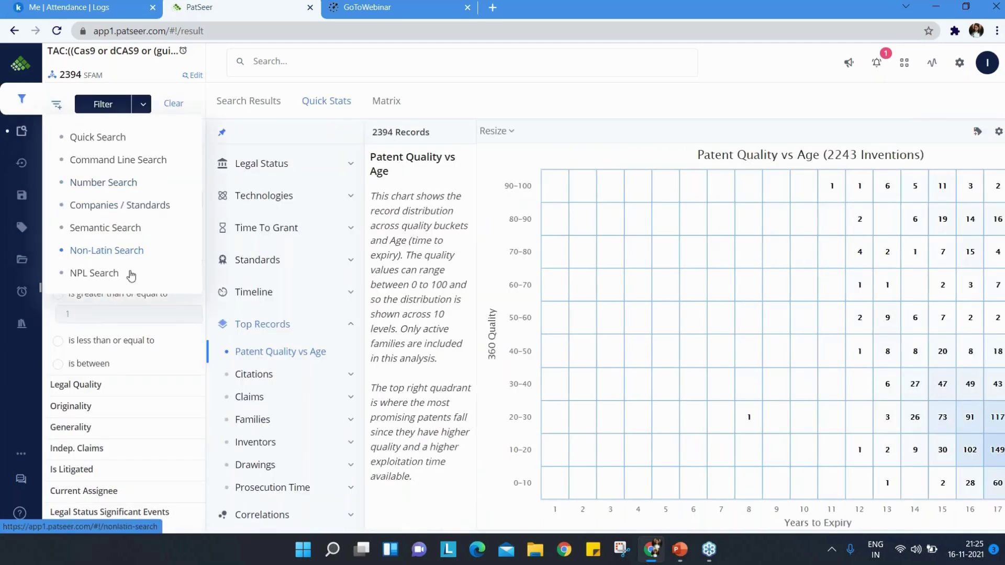
scroll(108, 271, "up", 4)
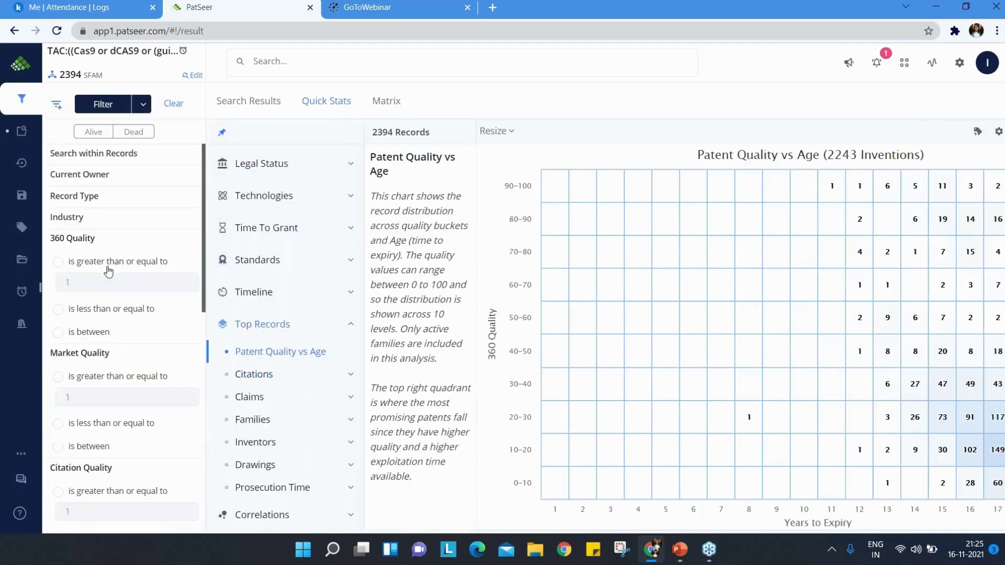
left_click(87, 176)
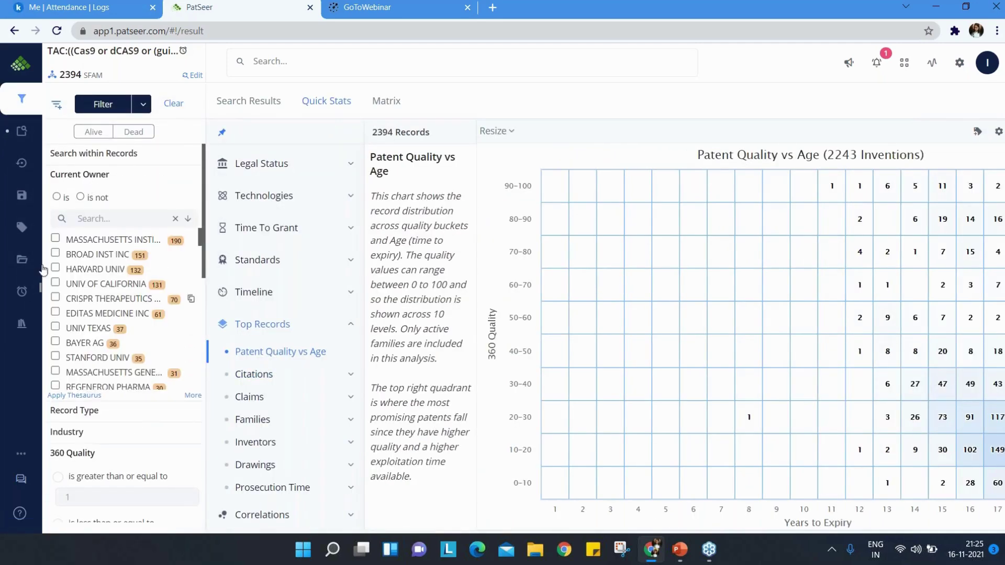
left_click(56, 239)
left_click(55, 253)
left_click(55, 269)
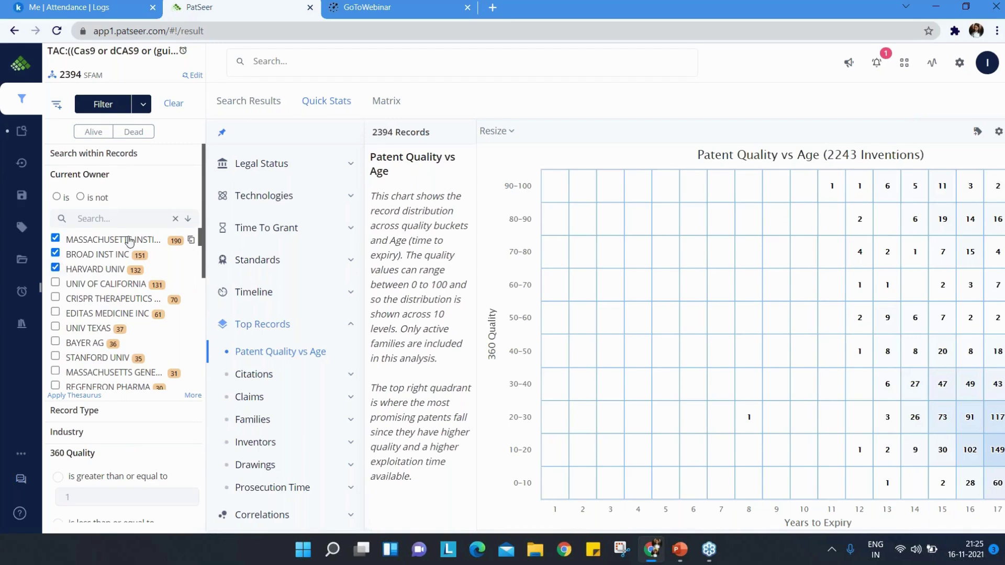
left_click(104, 105)
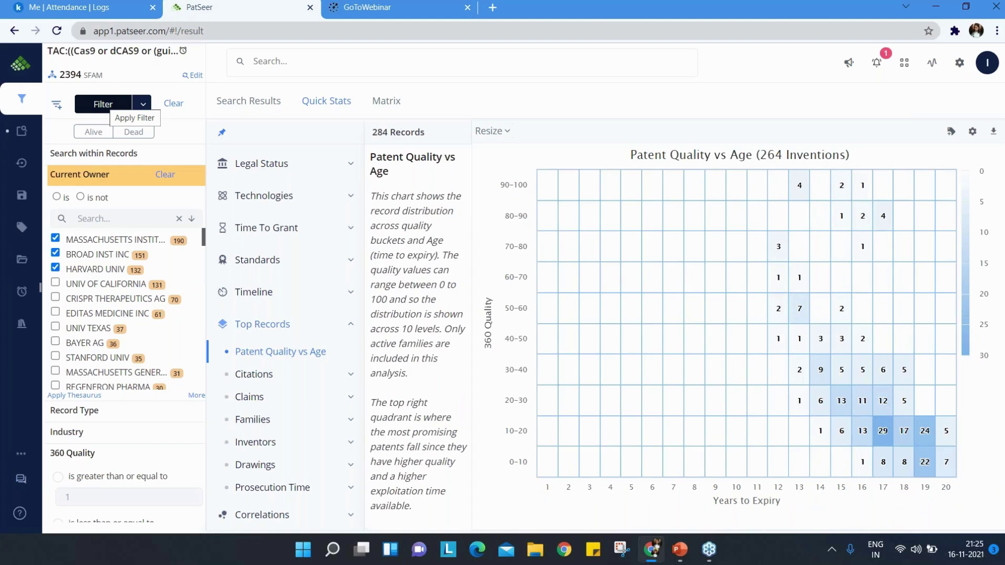
mouse_move(797, 197)
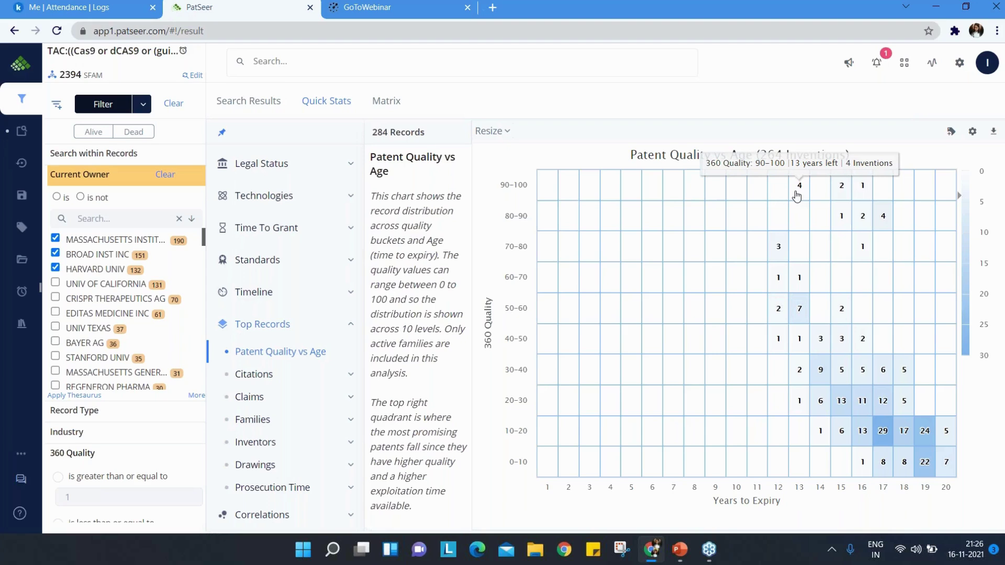
Clear the current owner filter, and from the search results examine the 360, Market, Citation and Legal Quality filters.
left_click(173, 105)
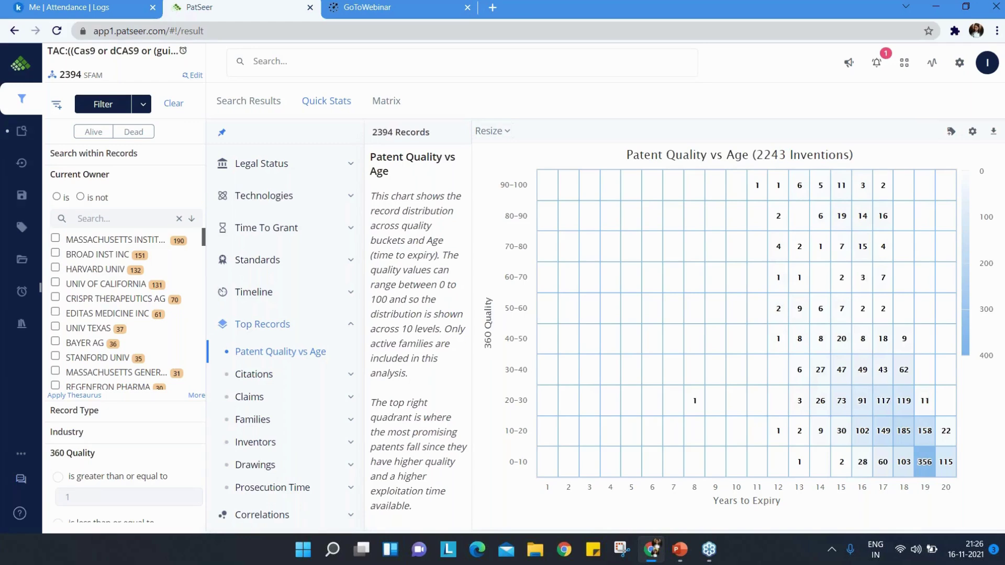
left_click(258, 105)
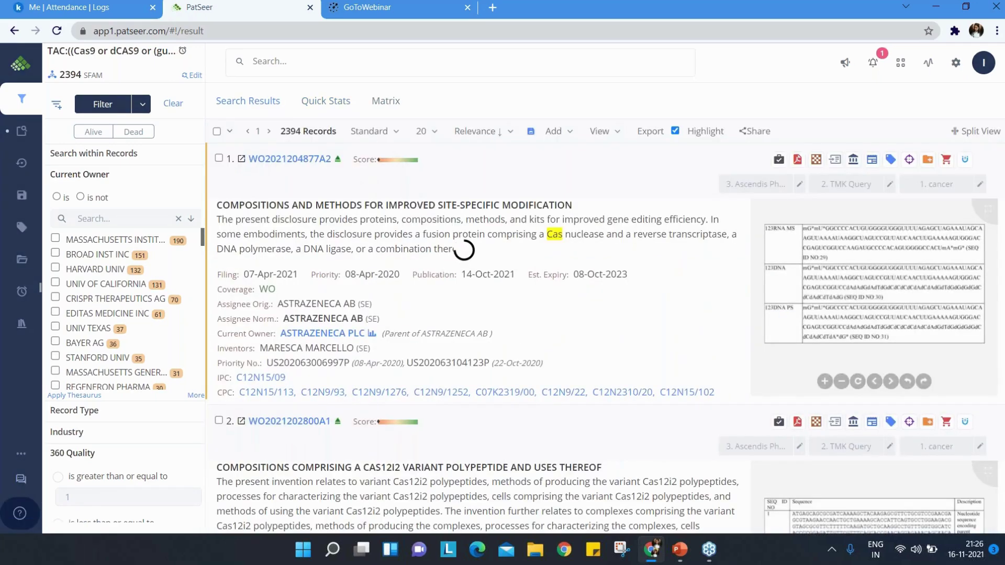
scroll(116, 304, "down", 5)
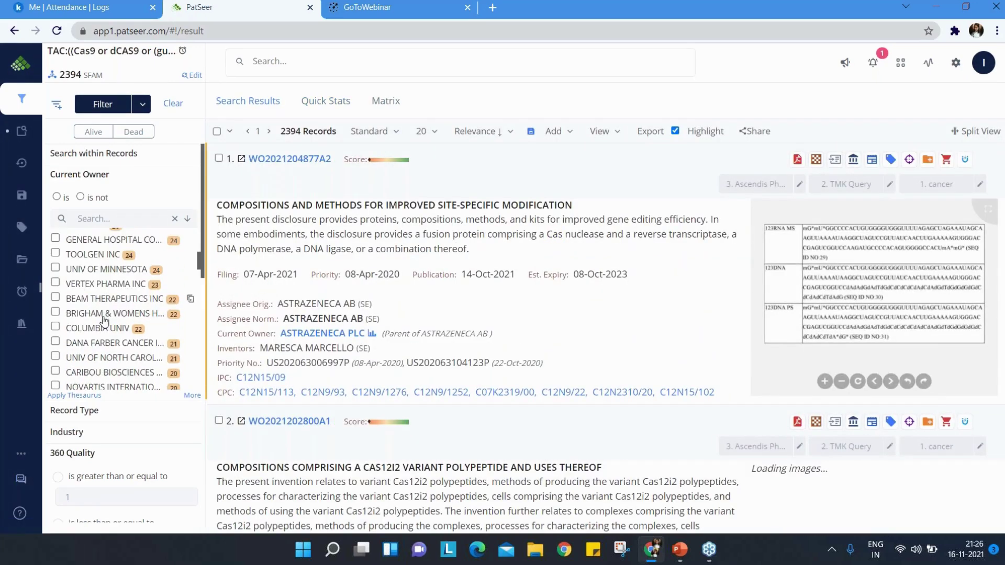
scroll(103, 321, "down", 6)
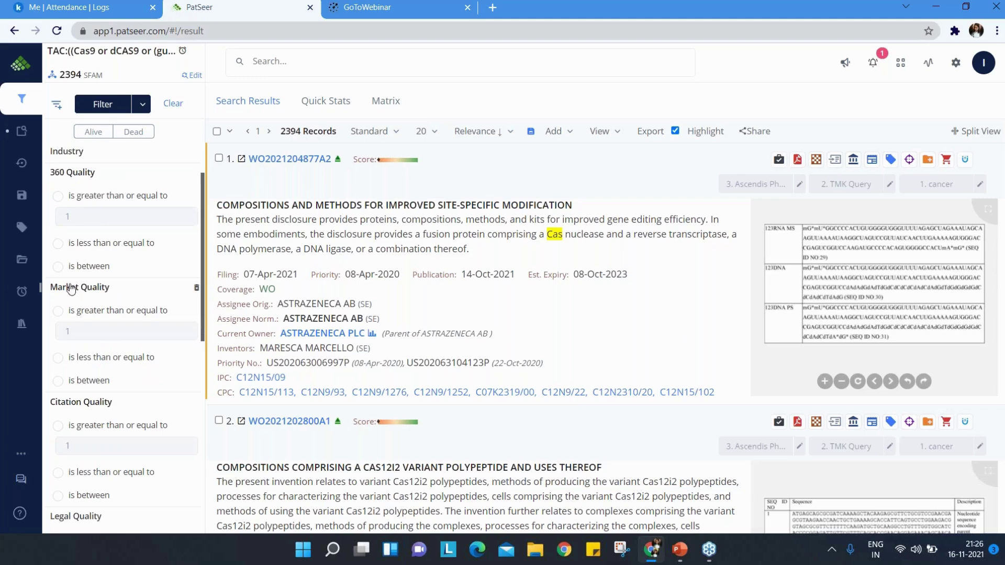
scroll(71, 289, "down", 3)
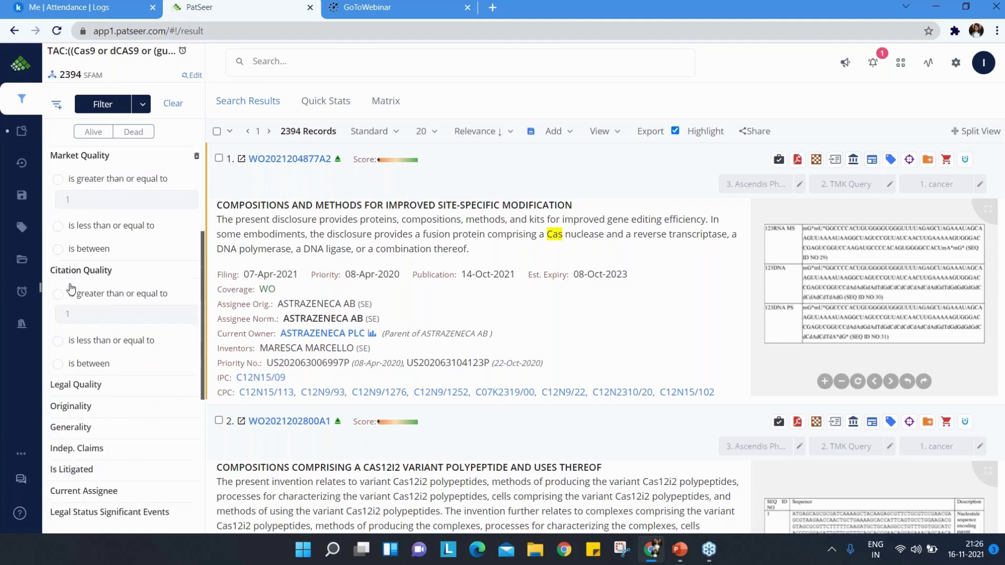
left_click(77, 389)
scroll(81, 388, "down", 2)
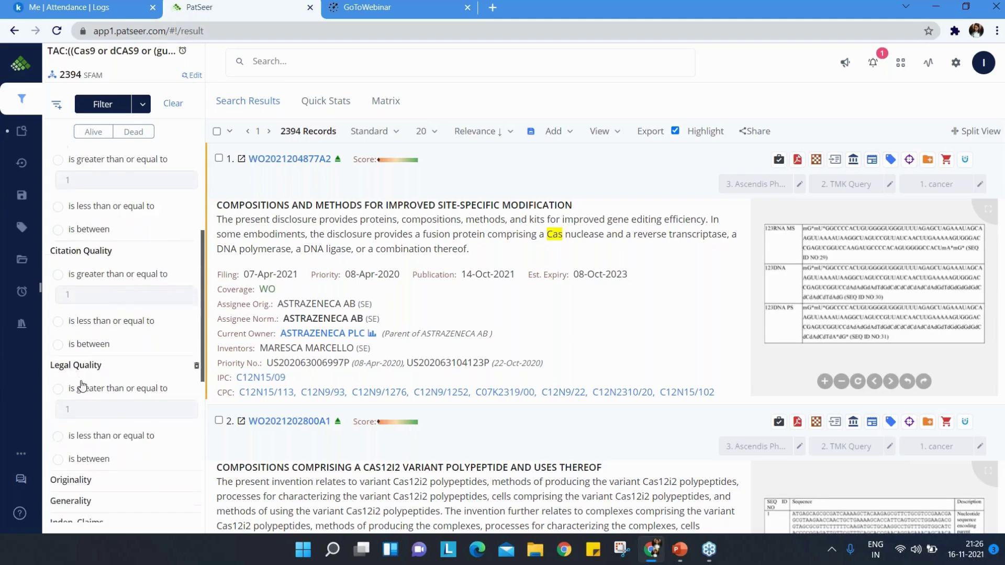
scroll(94, 412, "down", 2)
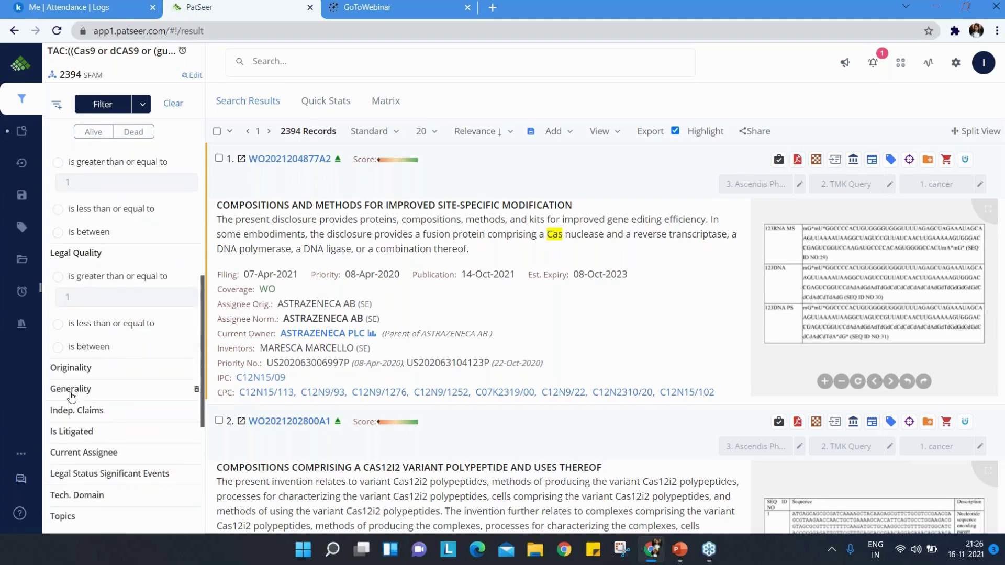
scroll(74, 397, "up", 5)
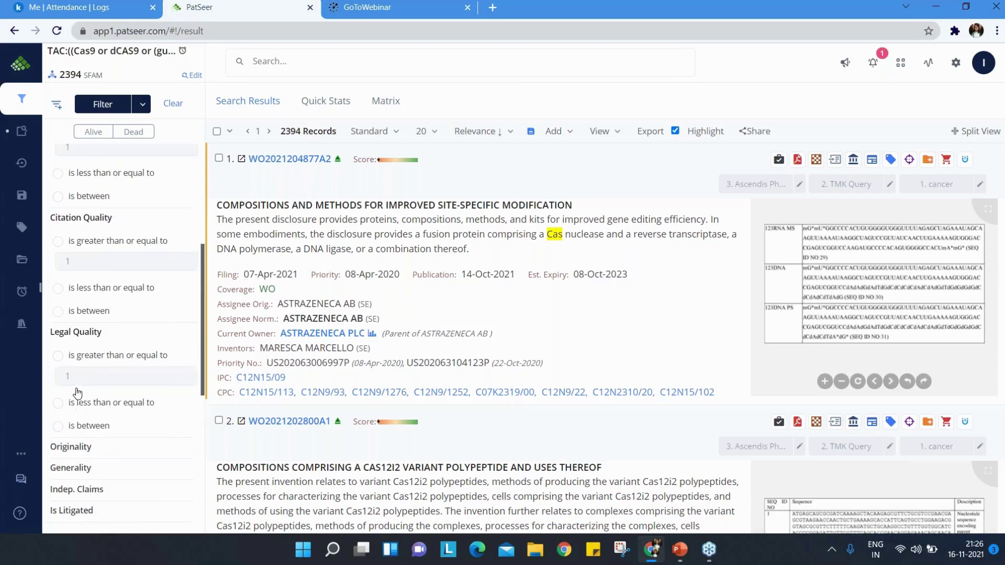
scroll(76, 318, "up", 3)
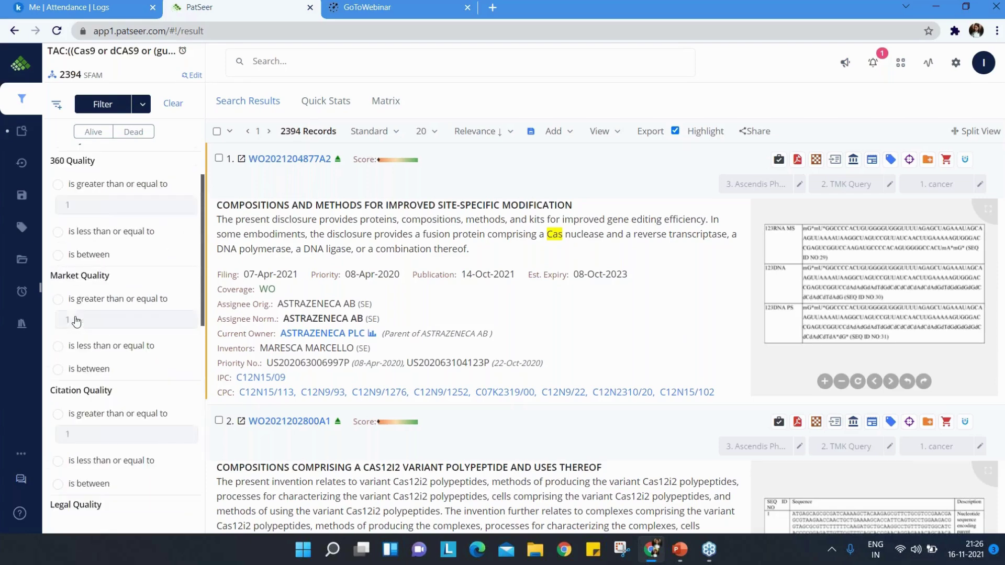
Filter the search results to records with a 360 Quality greater than or equal to 70.
left_click(87, 282)
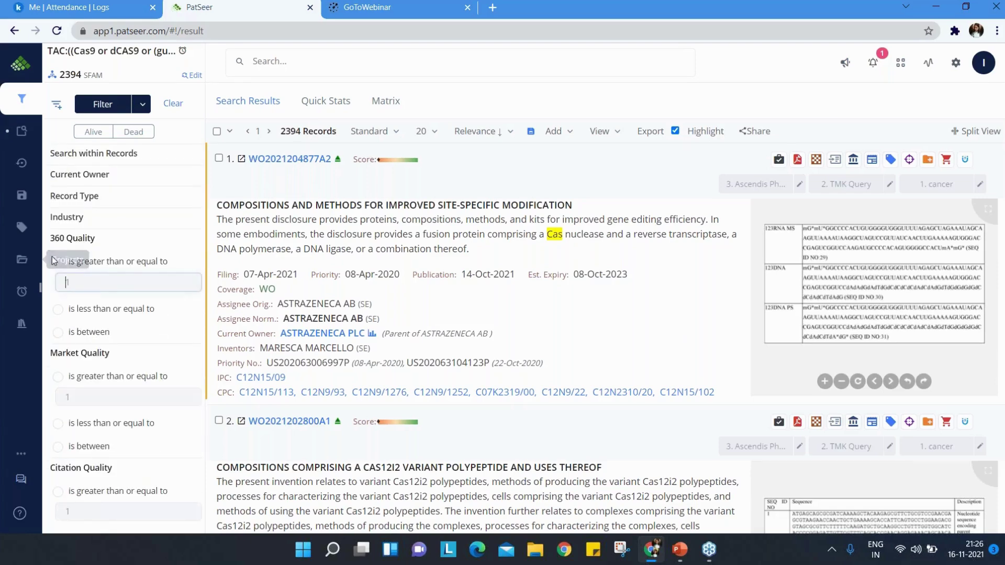
left_click(56, 260)
left_click(111, 284)
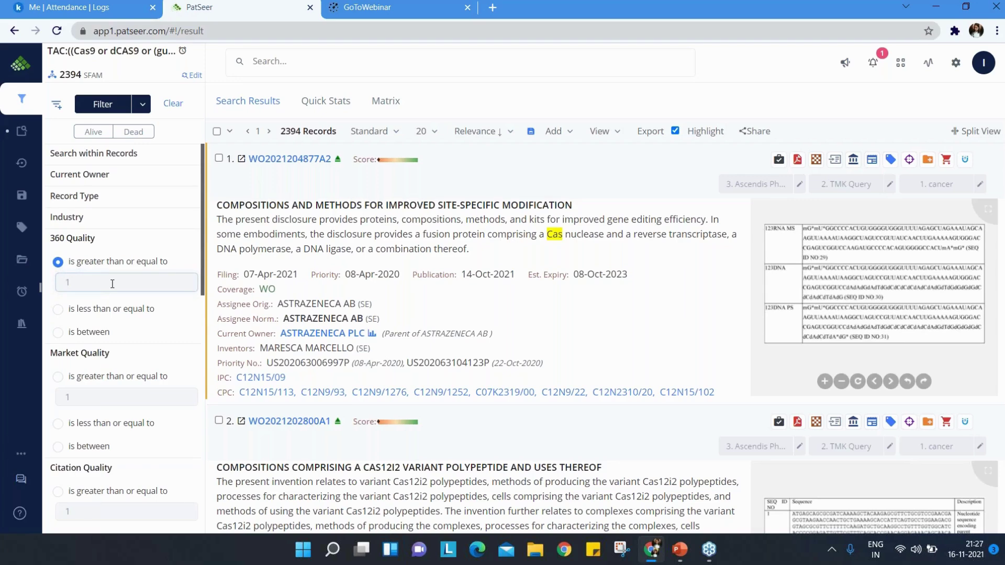
type("70")
left_click(96, 108)
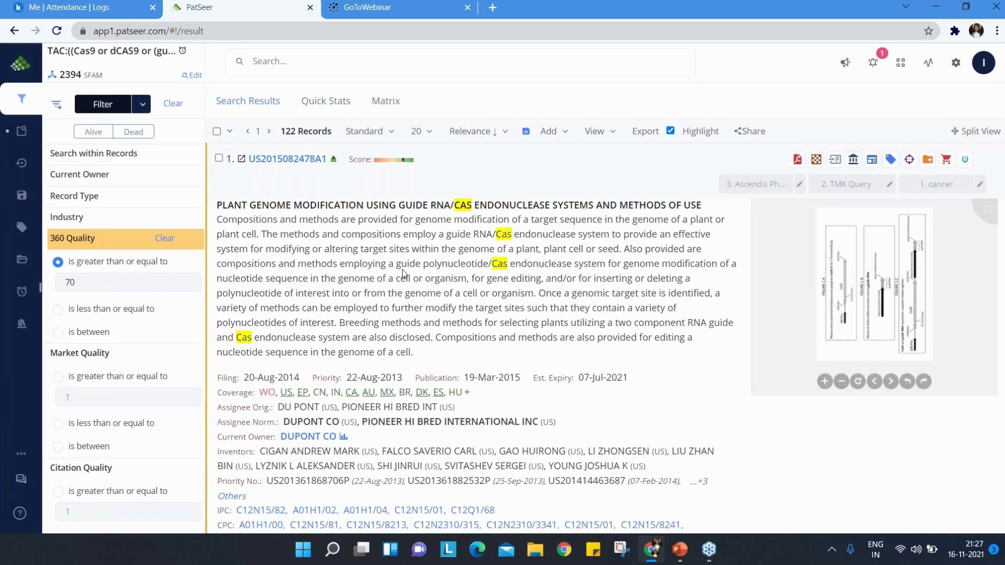
Review the abstracts, owners, classifications and register status of the first records in the quality-filtered results.
scroll(403, 273, "down", 1)
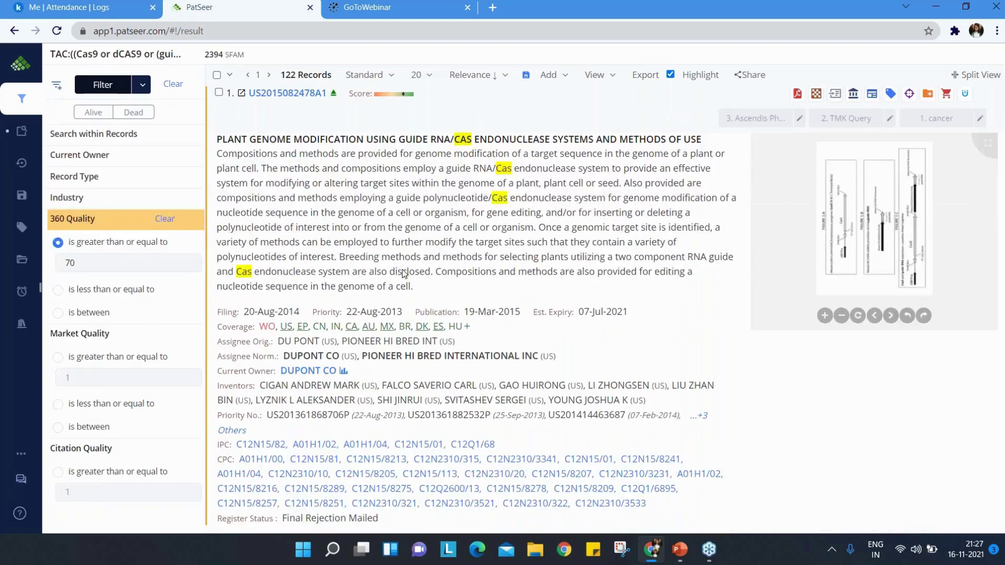
scroll(403, 273, "up", 1)
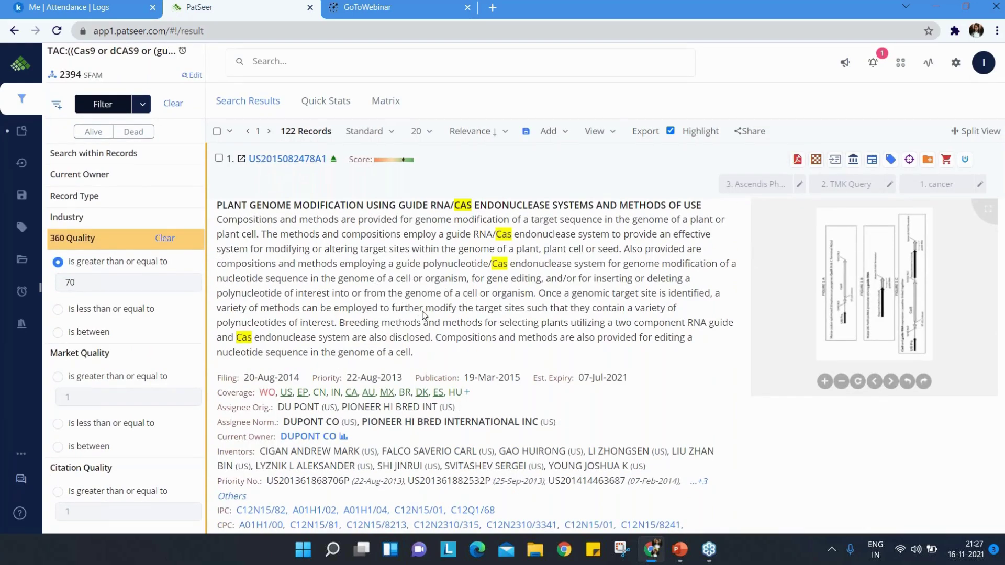
scroll(423, 315, "down", 1)
scroll(423, 314, "down", 1)
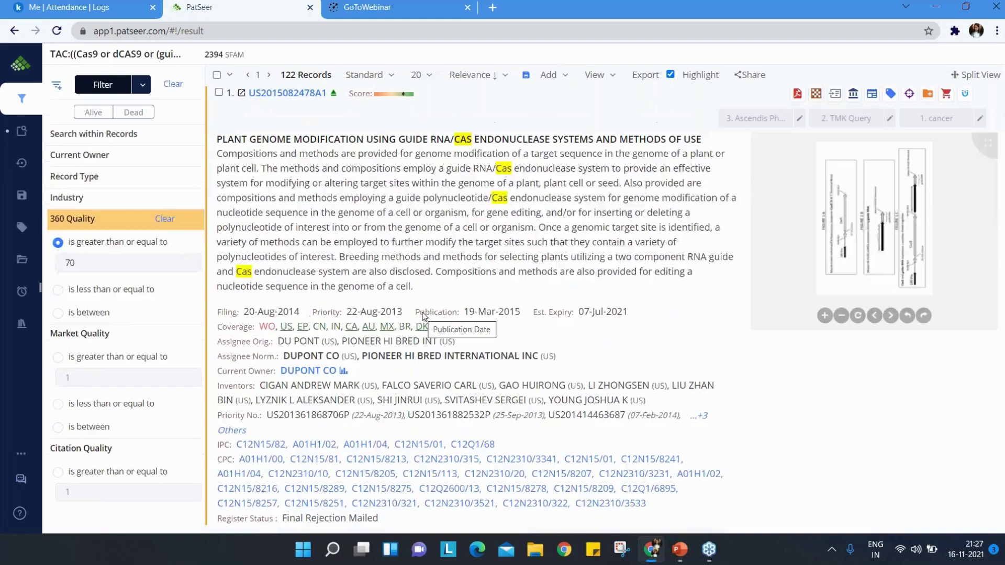
scroll(424, 314, "down", 3)
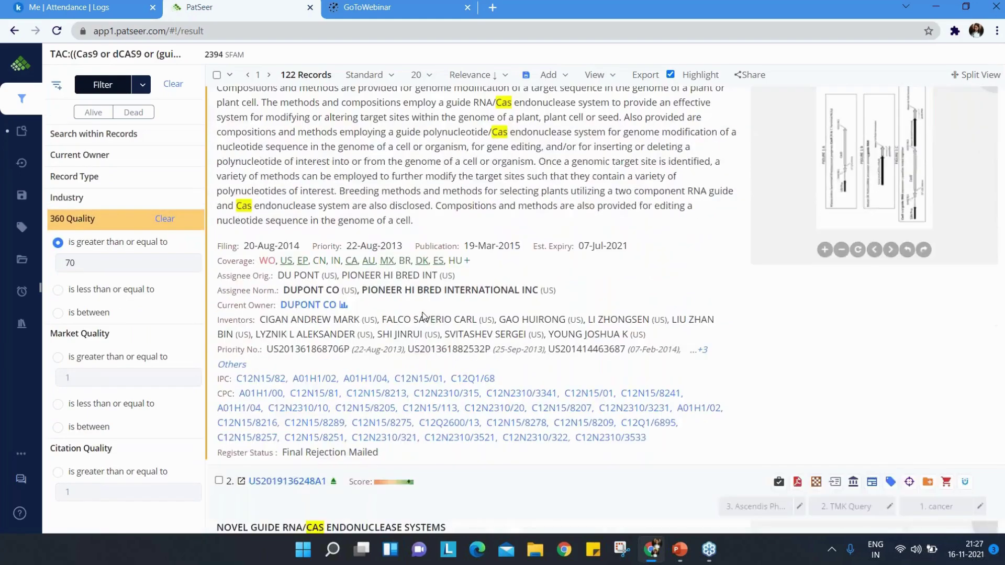
scroll(471, 314, "down", 1)
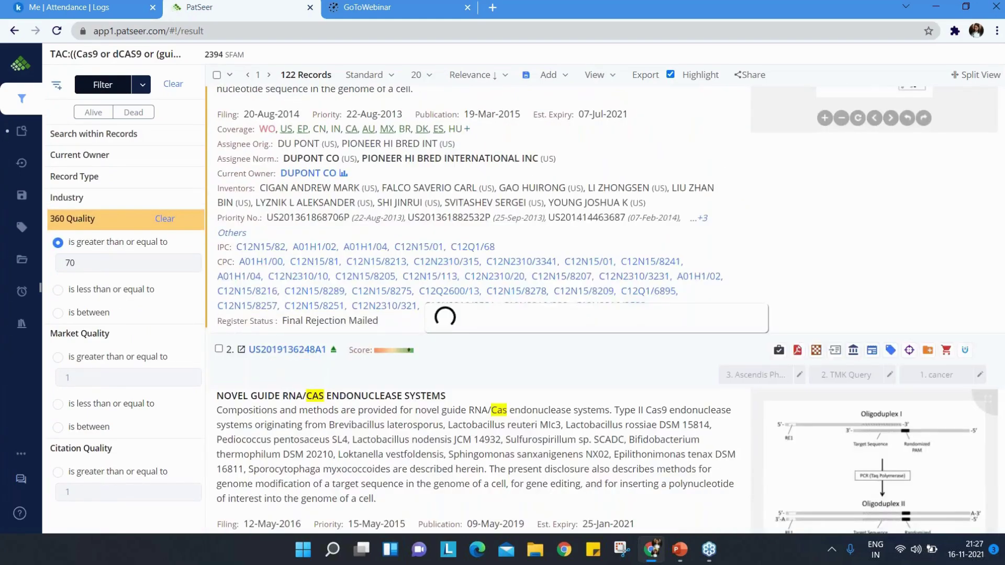
scroll(471, 314, "up", 3)
scroll(386, 251, "up", 2)
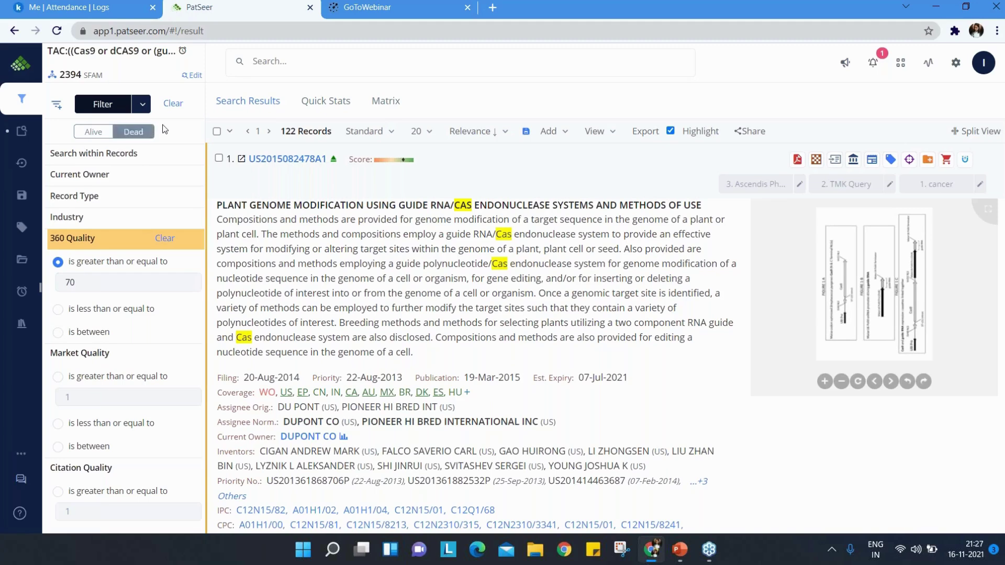
Clear the 360 Quality filter and examine the quality-based sort options for the search results.
left_click(175, 104)
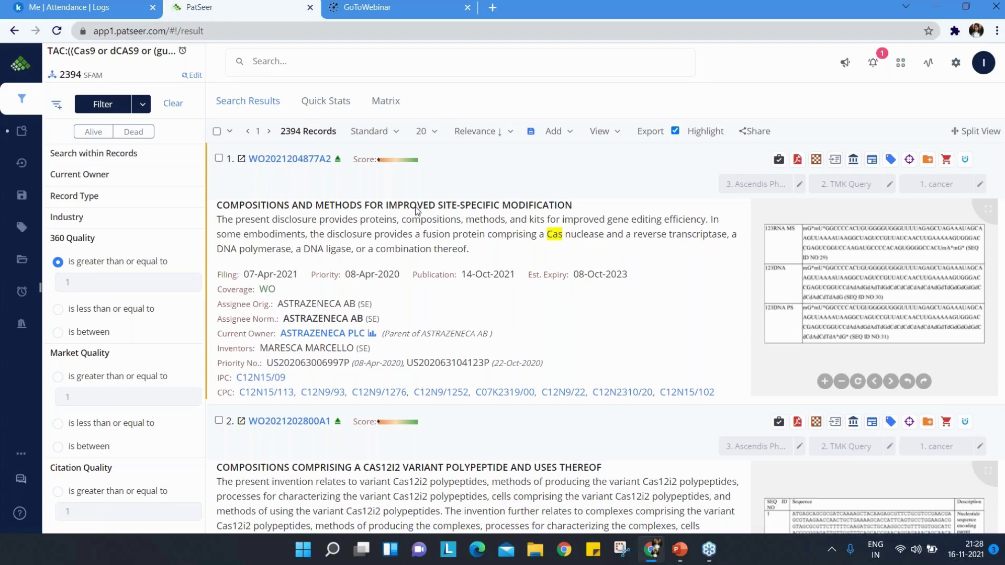
left_click(474, 134)
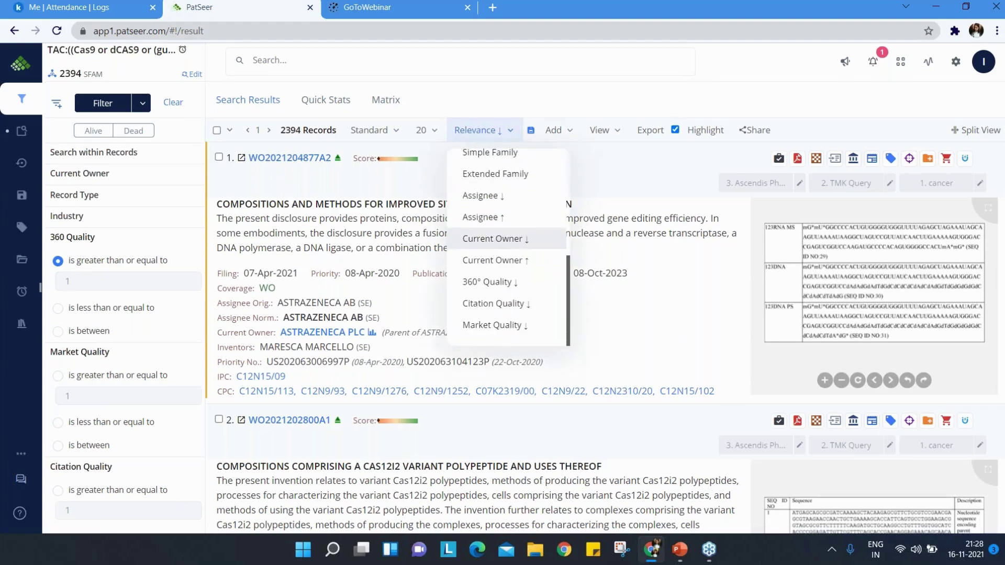
scroll(478, 187, "down", 1)
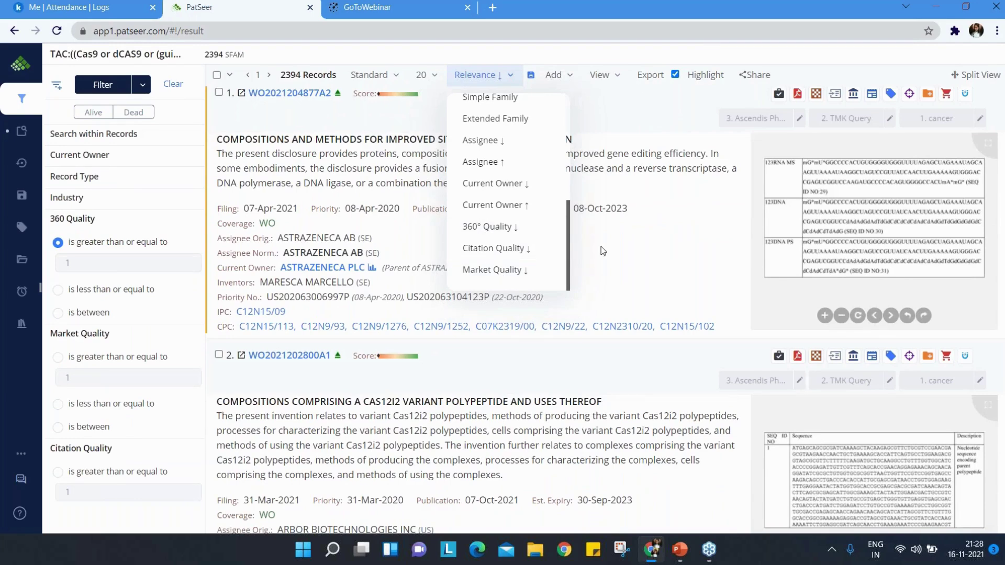
left_click(610, 271)
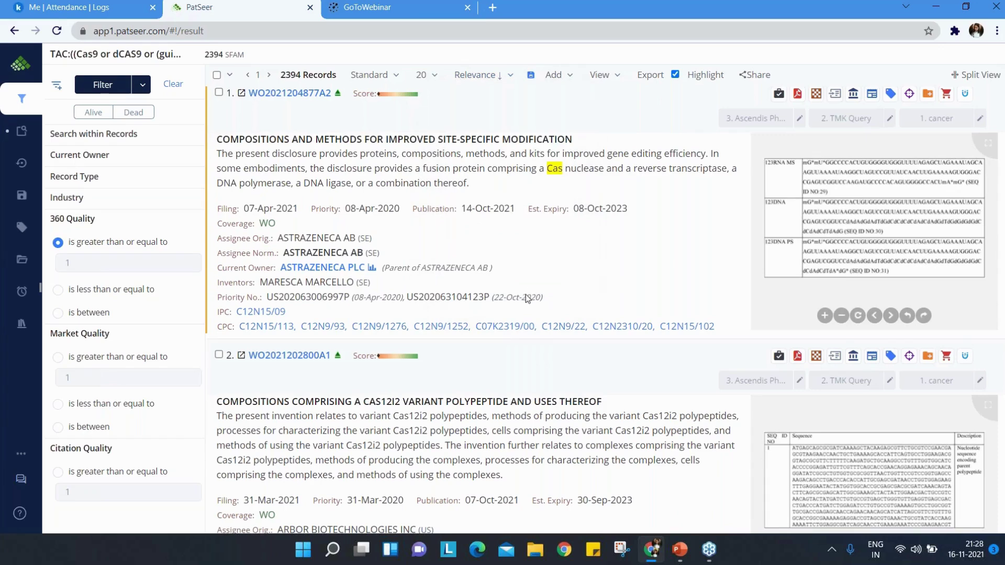
scroll(526, 297, "up", 2)
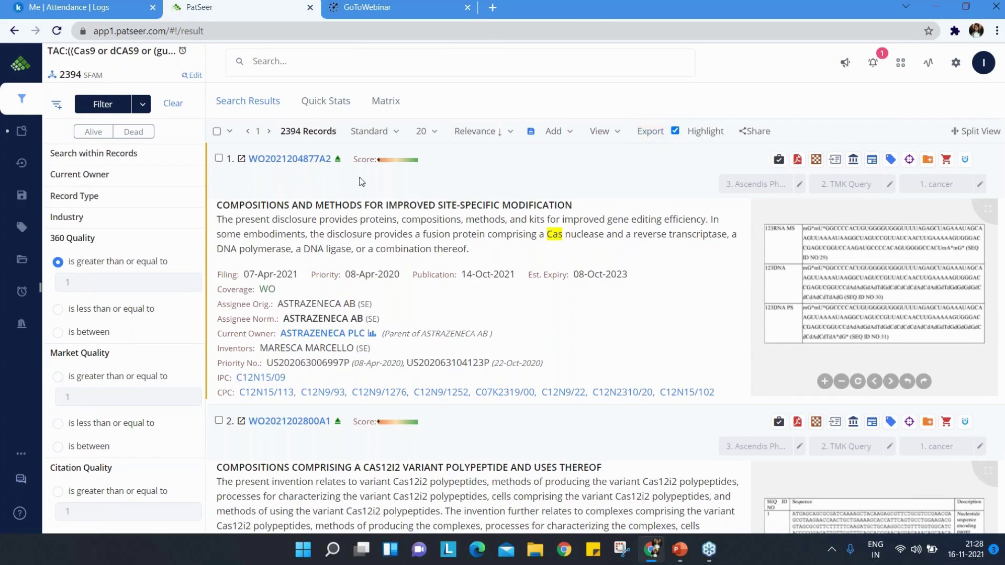
Generate a matrix of Current Owner versus Industry with the sum of Citation Quality as the value.
left_click(386, 102)
left_click(417, 132)
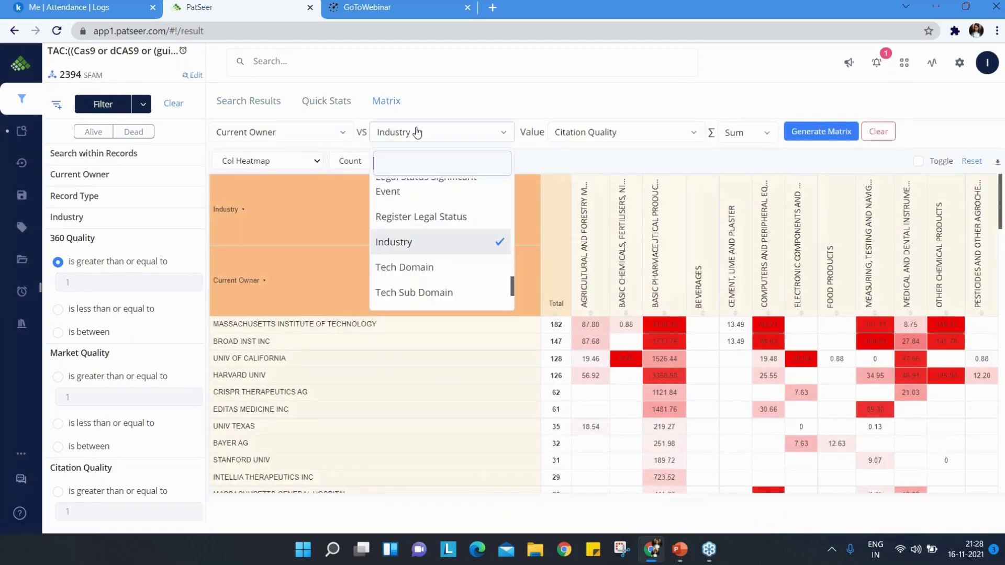
left_click(410, 241)
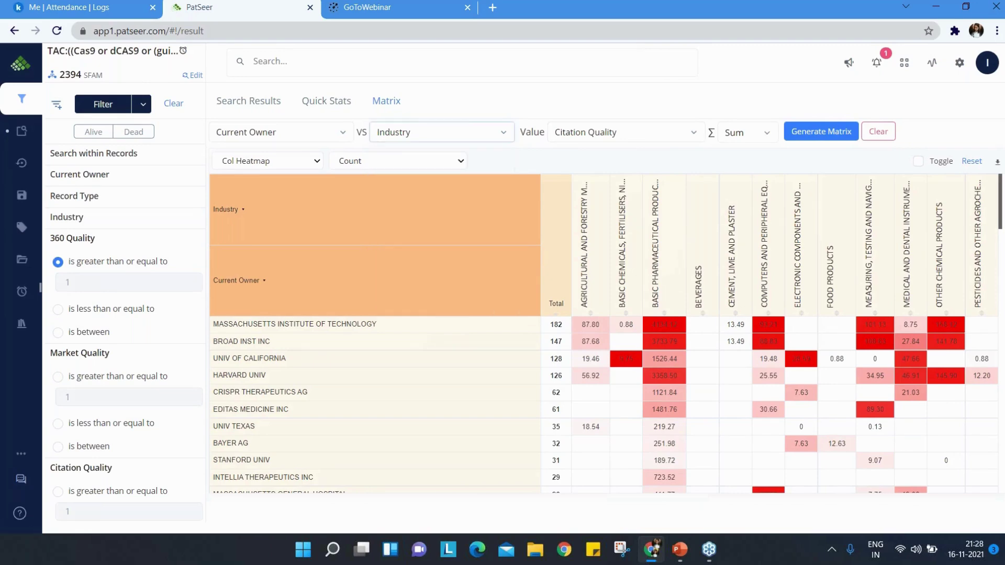
left_click(814, 132)
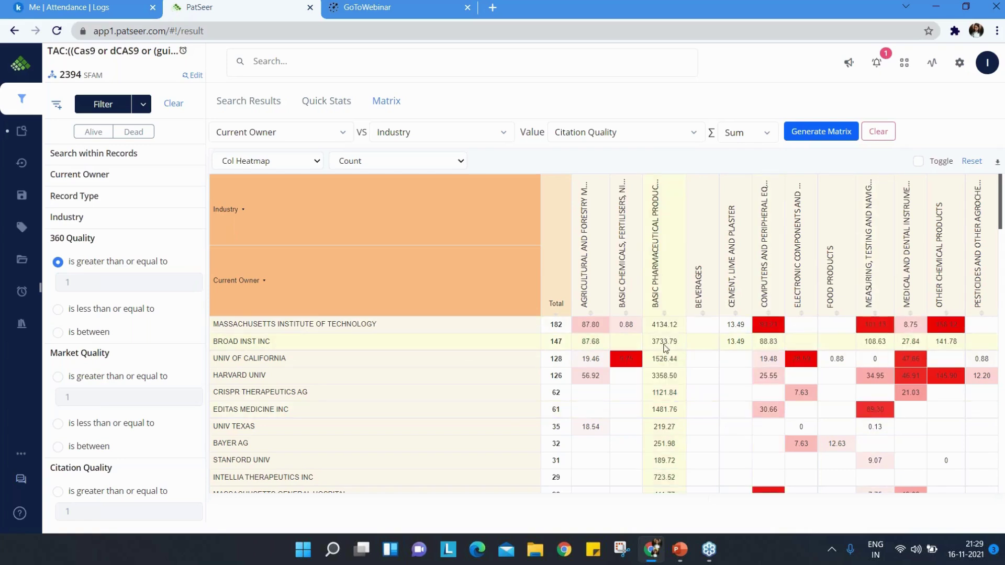
mouse_move(665, 350)
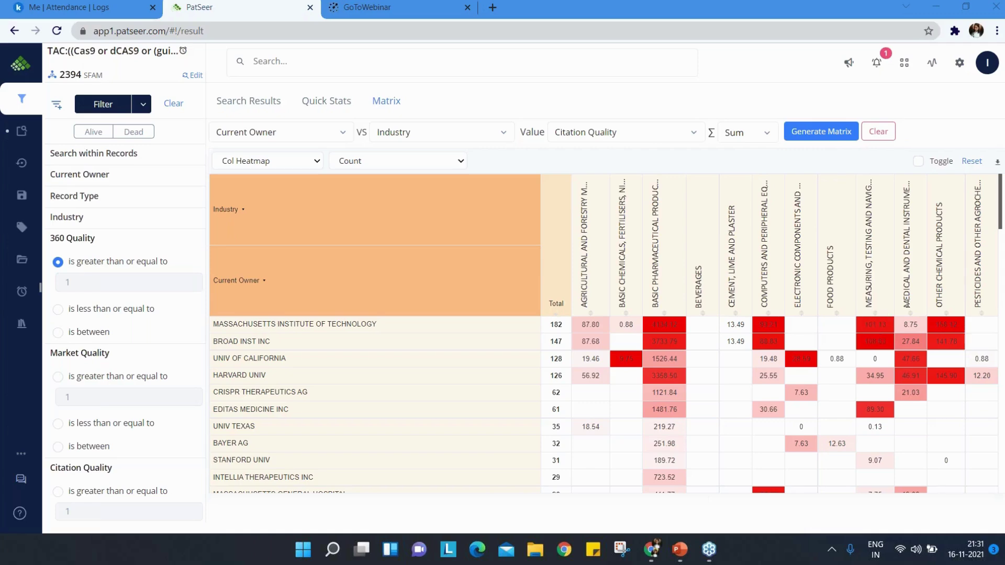
Return to the search results and reopen the Patent Quality vs Age chart in Quick Stats.
left_click(269, 101)
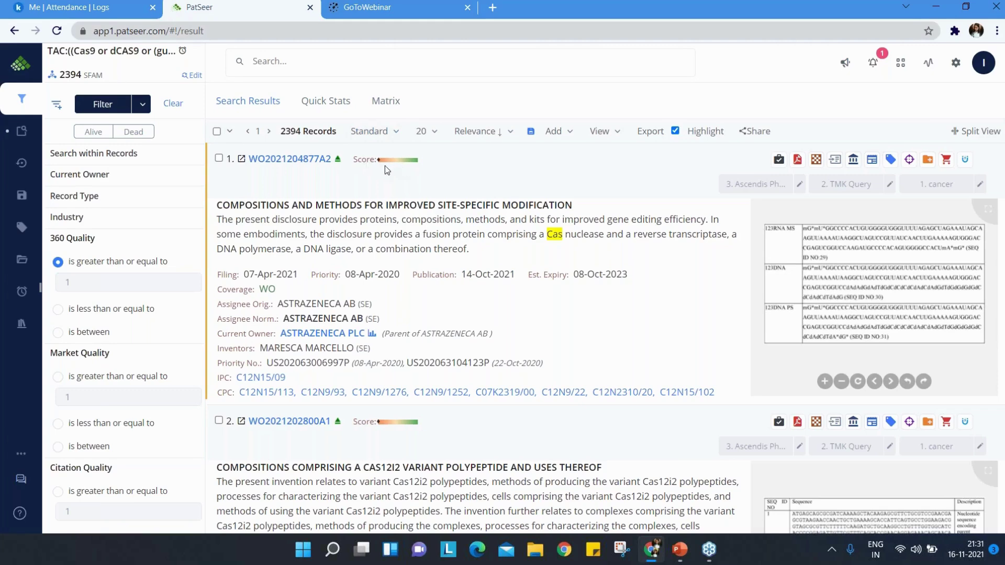
left_click(335, 103)
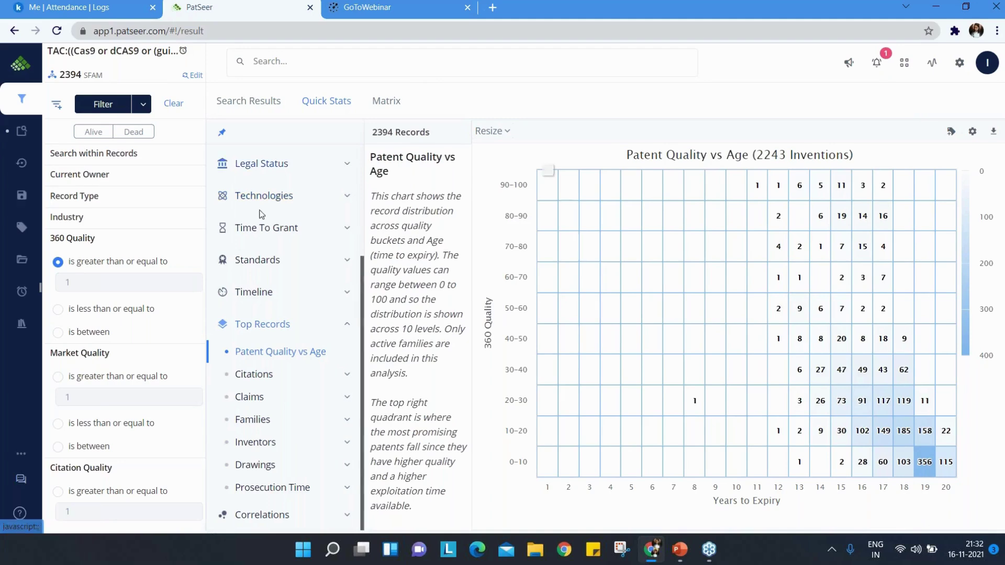
Show the Assignee Quality Ranking from the Parties charts and look over the other charts in that group.
scroll(289, 204, "up", 5)
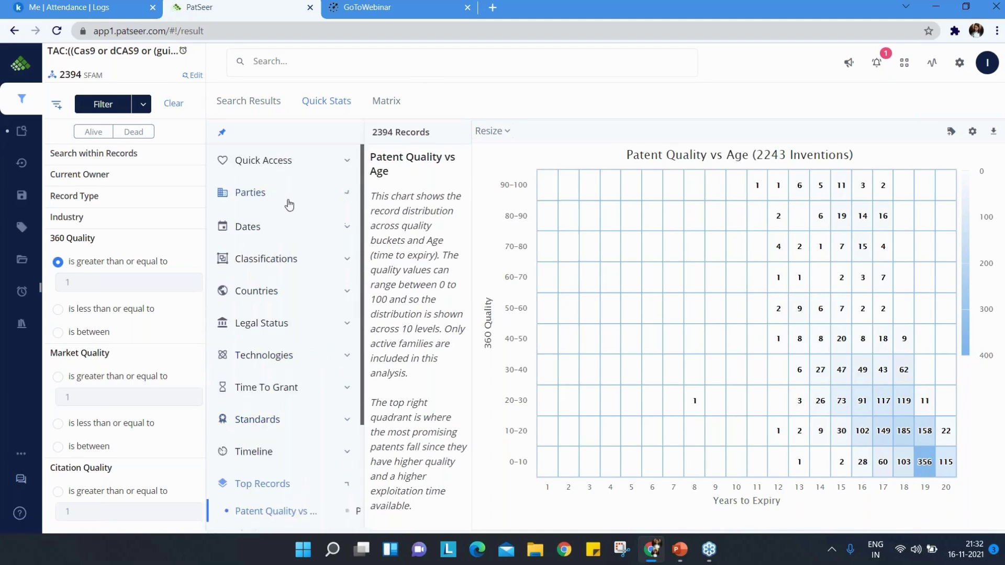
left_click(288, 199)
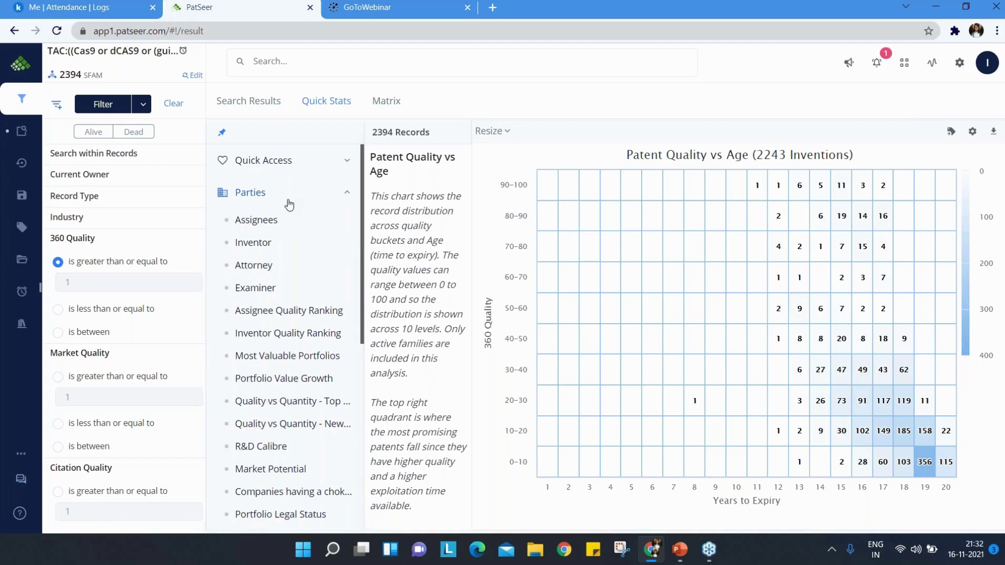
left_click(289, 312)
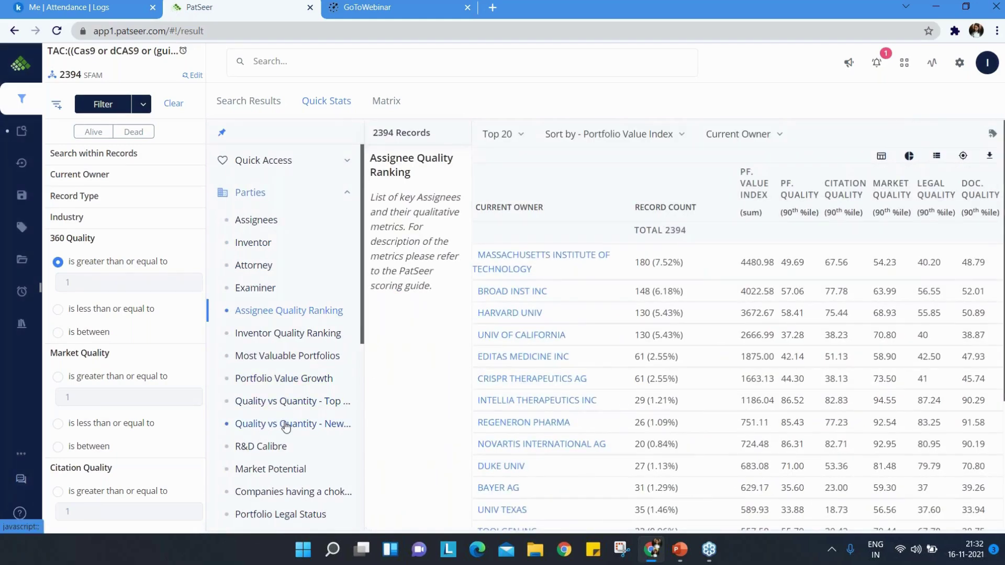
scroll(297, 431, "down", 1)
scroll(298, 431, "down", 4)
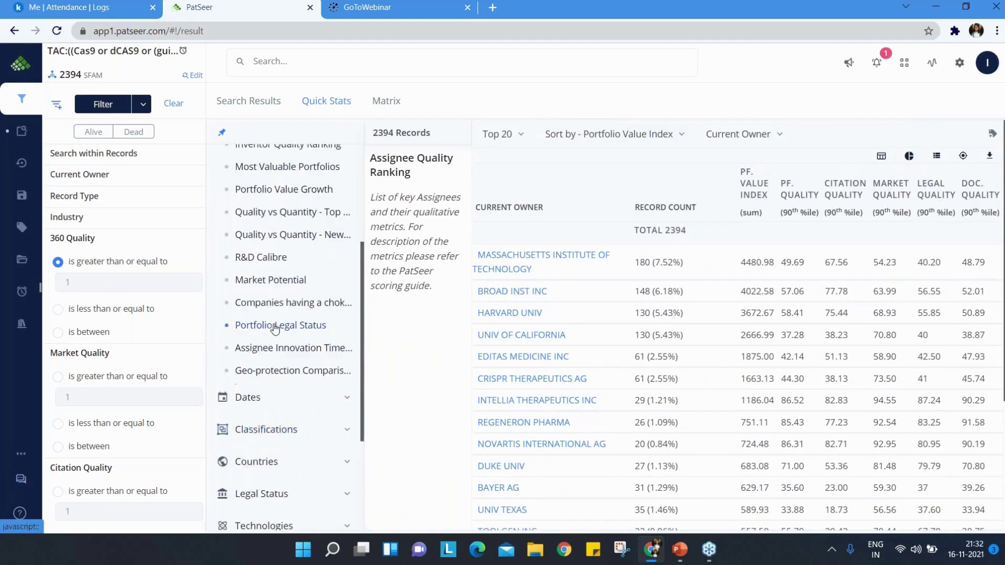
scroll(278, 294, "up", 3)
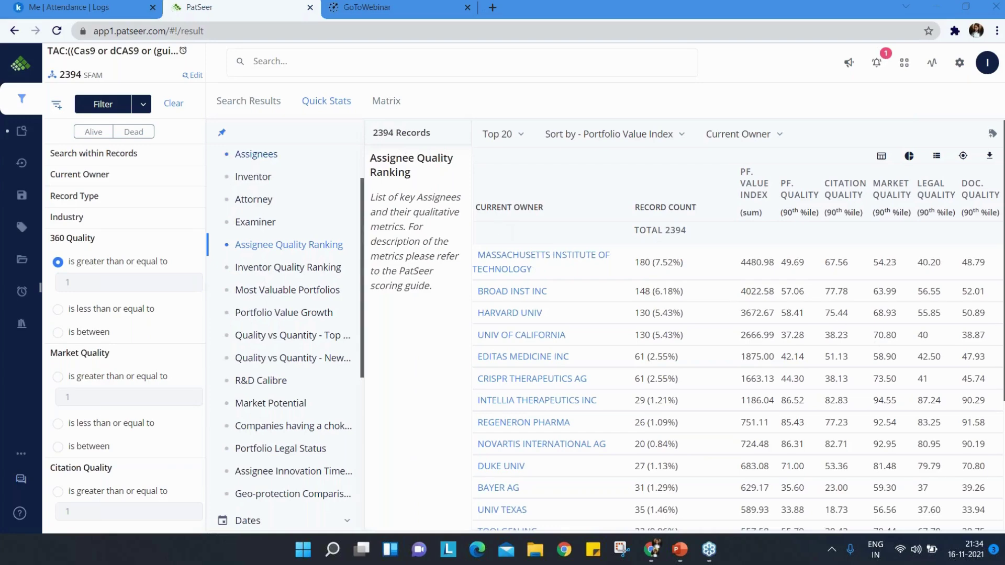
Return to the search results, sort them by 360° Quality in descending order, and review the first record.
left_click(256, 109)
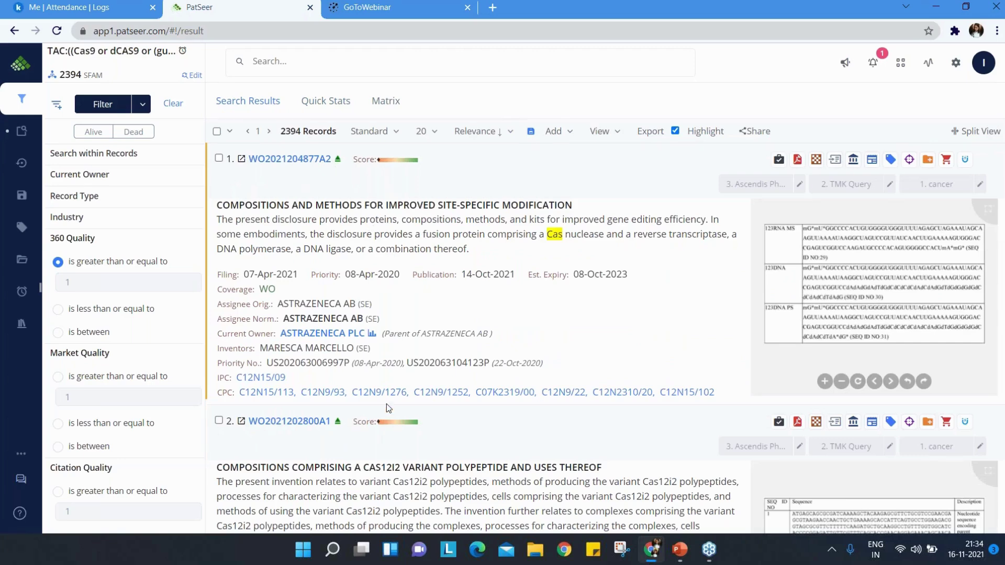
left_click(492, 135)
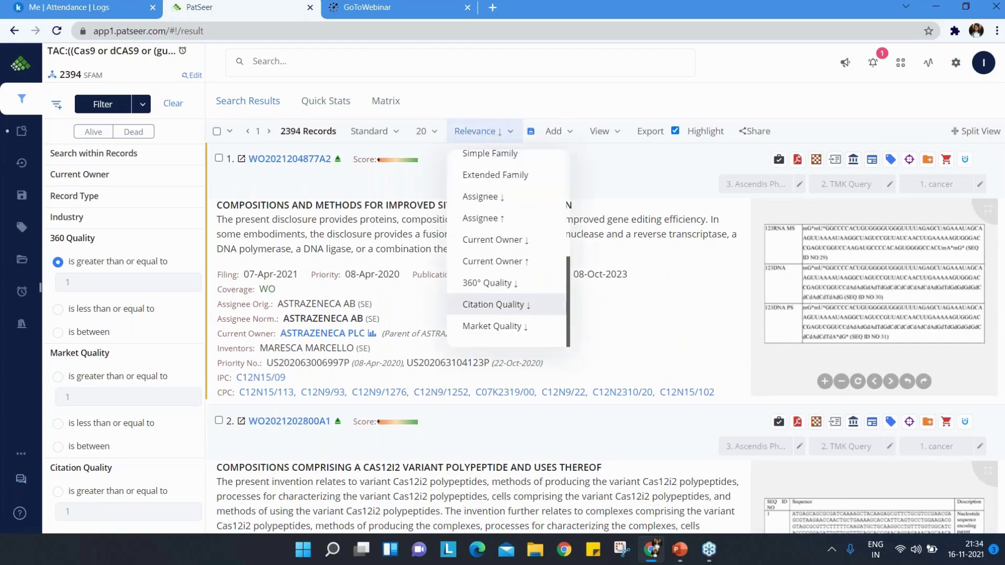
left_click(513, 285)
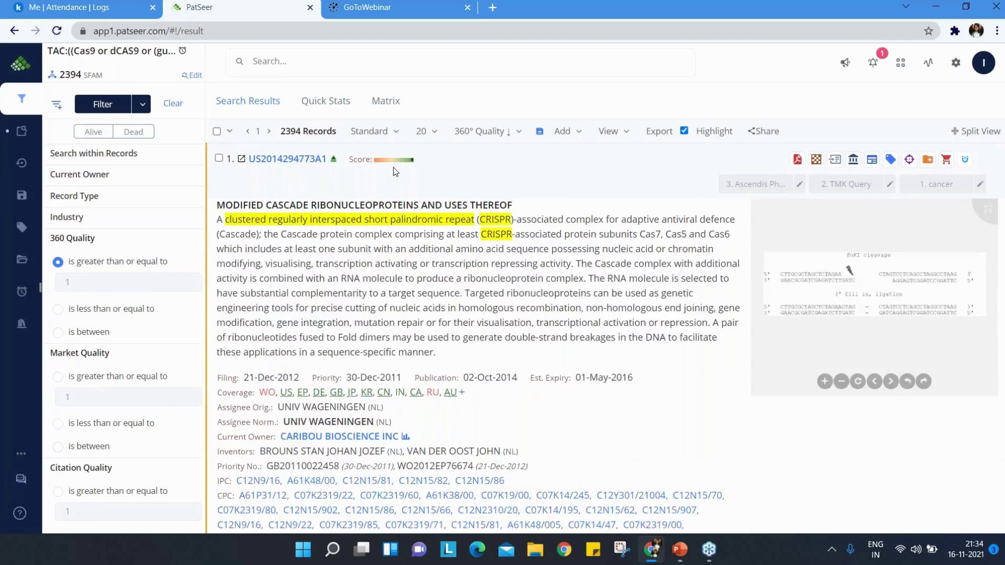
mouse_move(409, 166)
scroll(839, 94, "down", 4)
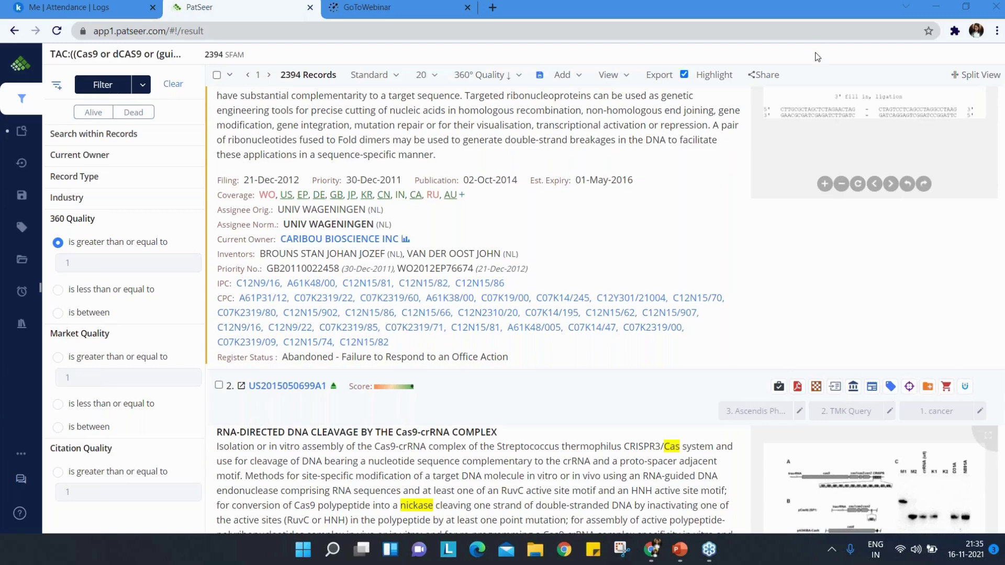